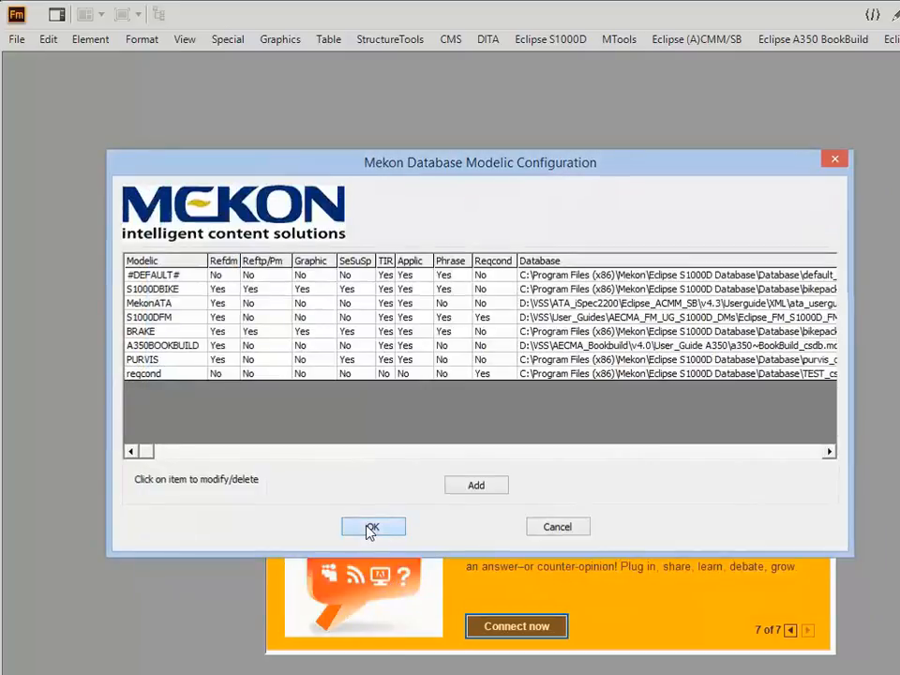
Accept the modelic configuration and select the reqcond database in the Mekon database management tool.
left_click(371, 528)
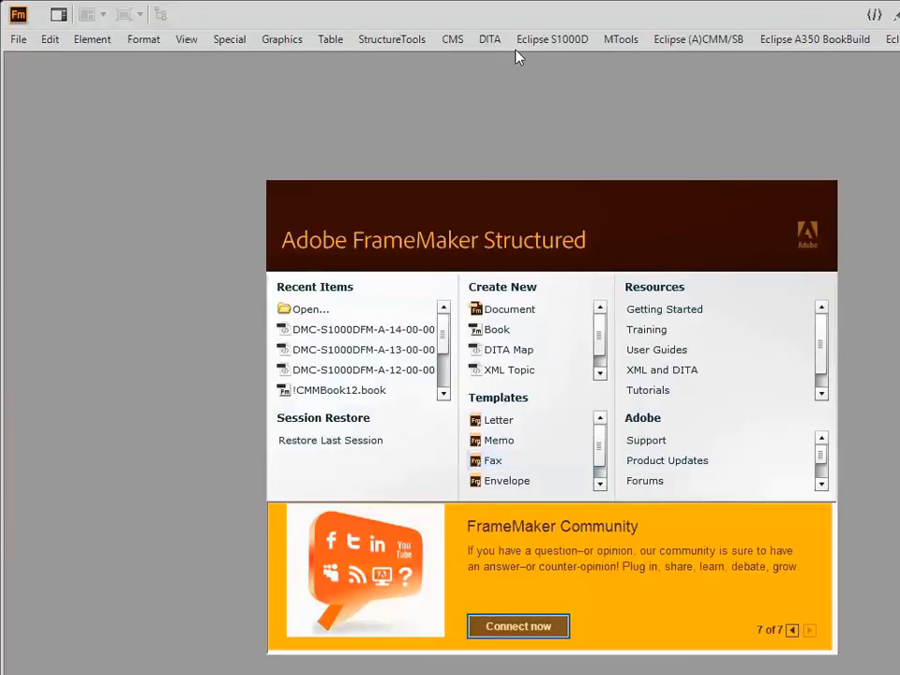
left_click(539, 45)
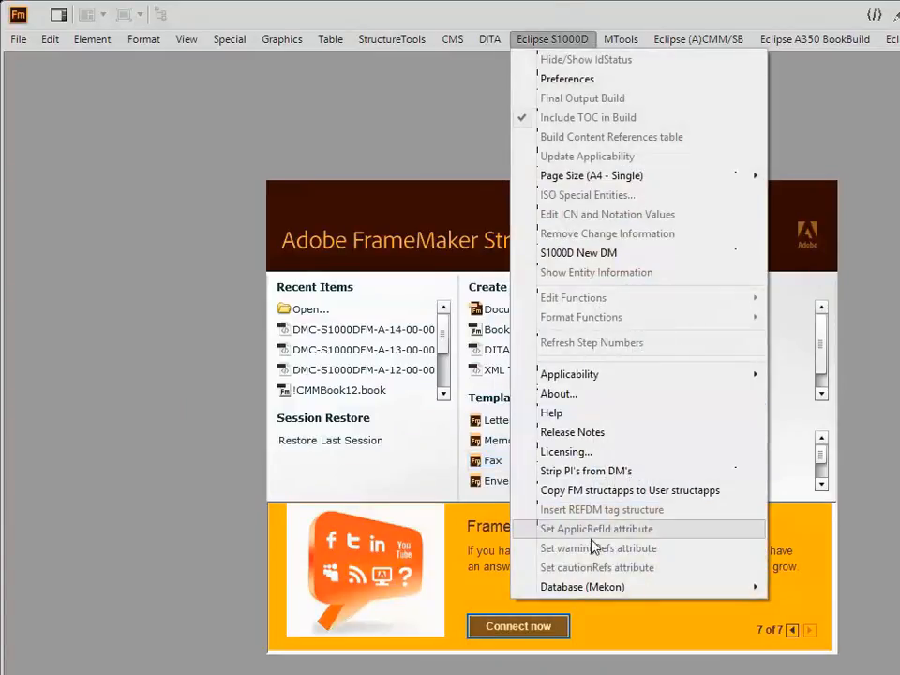
mouse_move(596, 591)
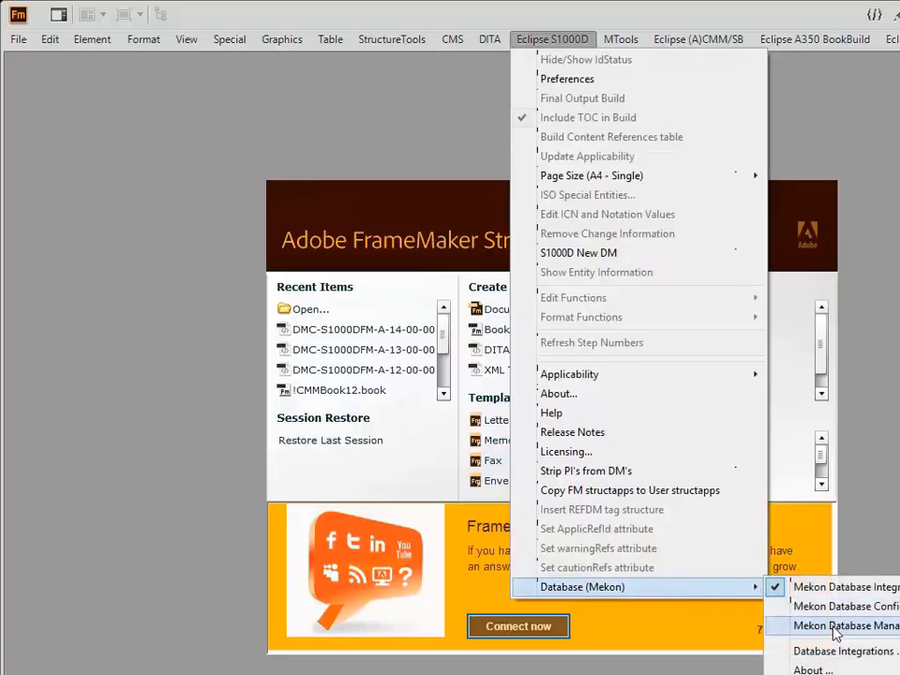
left_click(833, 626)
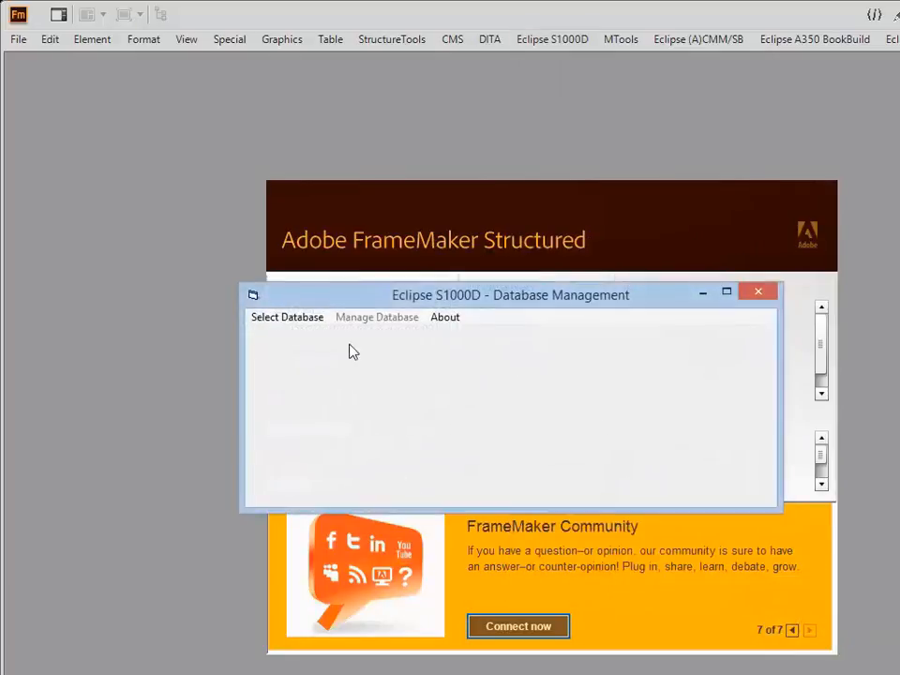
left_click(298, 323)
left_click(392, 419)
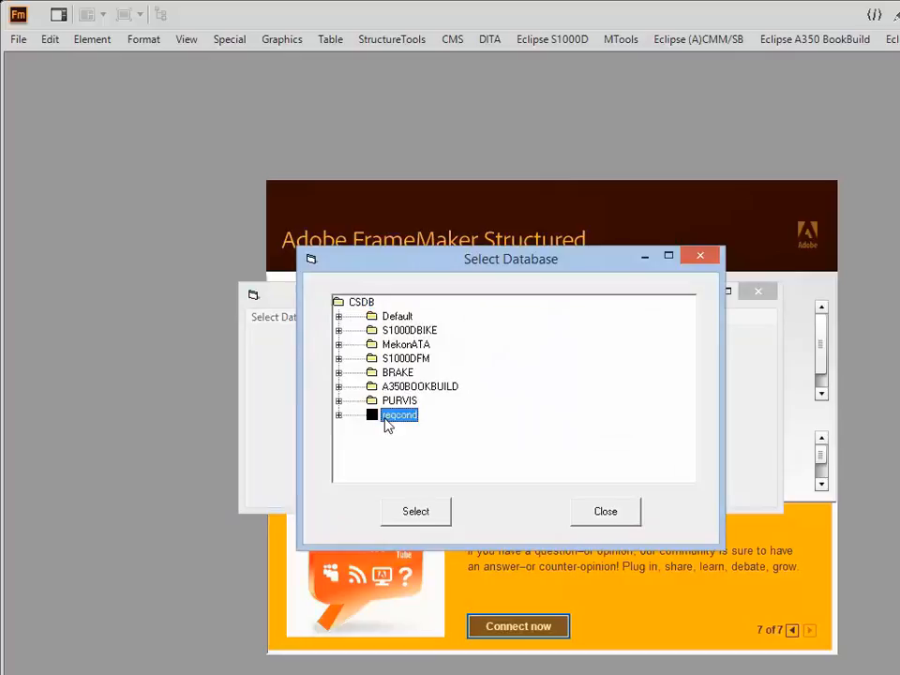
left_click(419, 513)
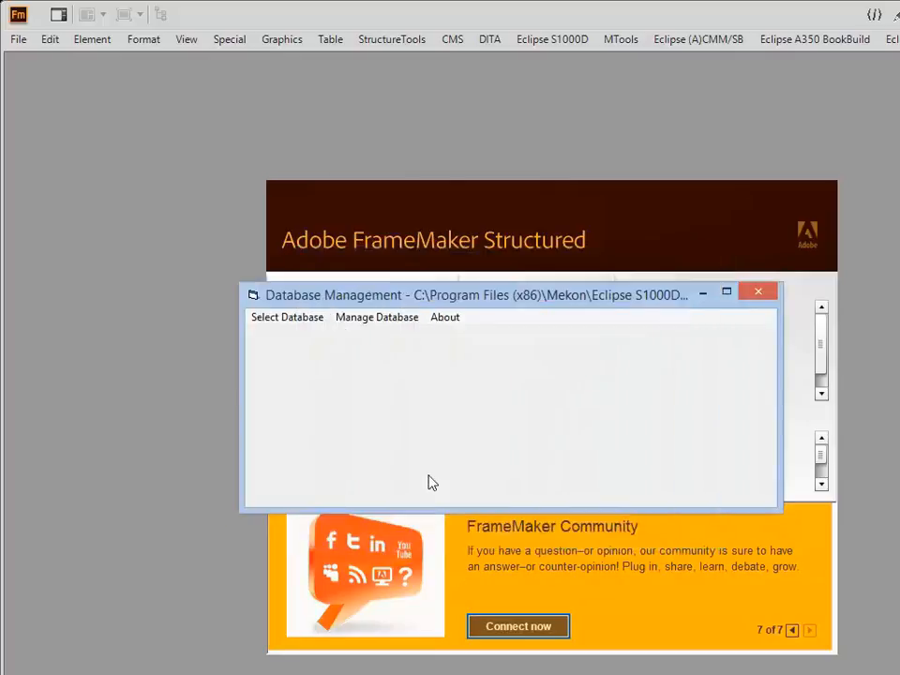
Start a new required condition of type Data Module Reference with the condition text "Removing the panel A!223".
left_click(385, 320)
mouse_move(413, 611)
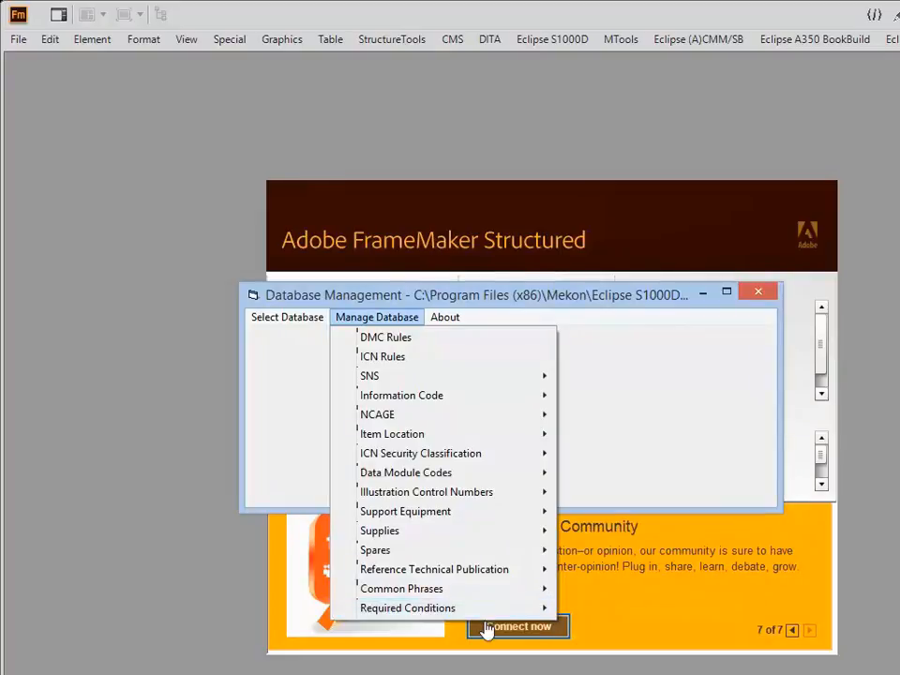
left_click(602, 608)
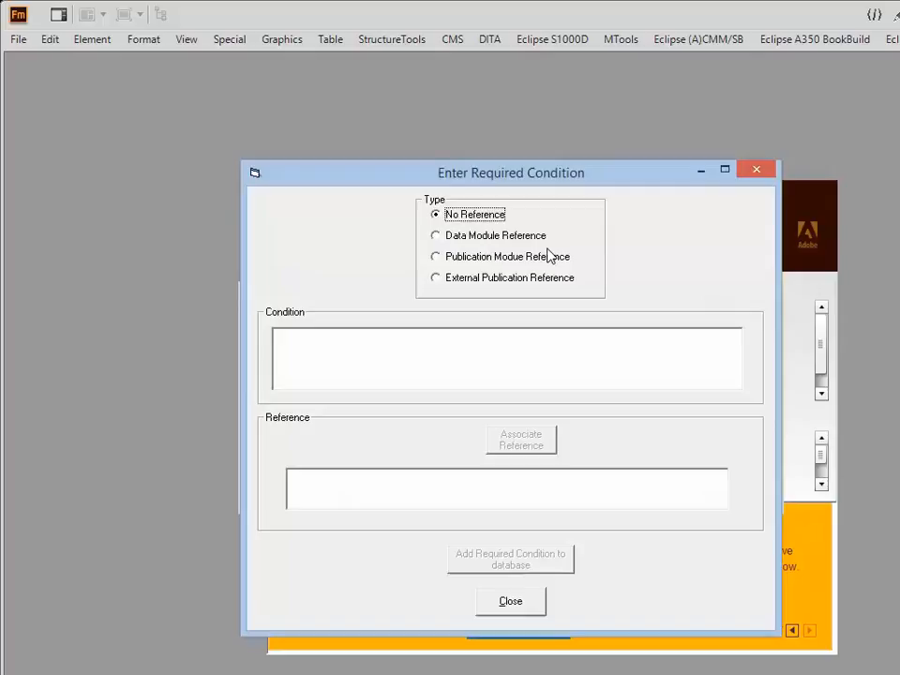
left_click(436, 236)
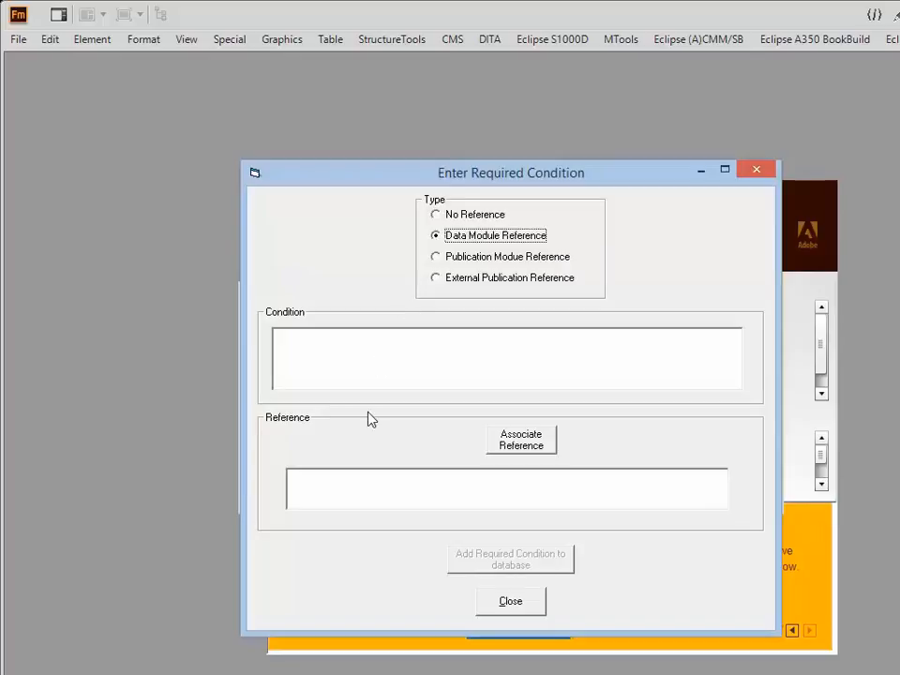
left_click(288, 336)
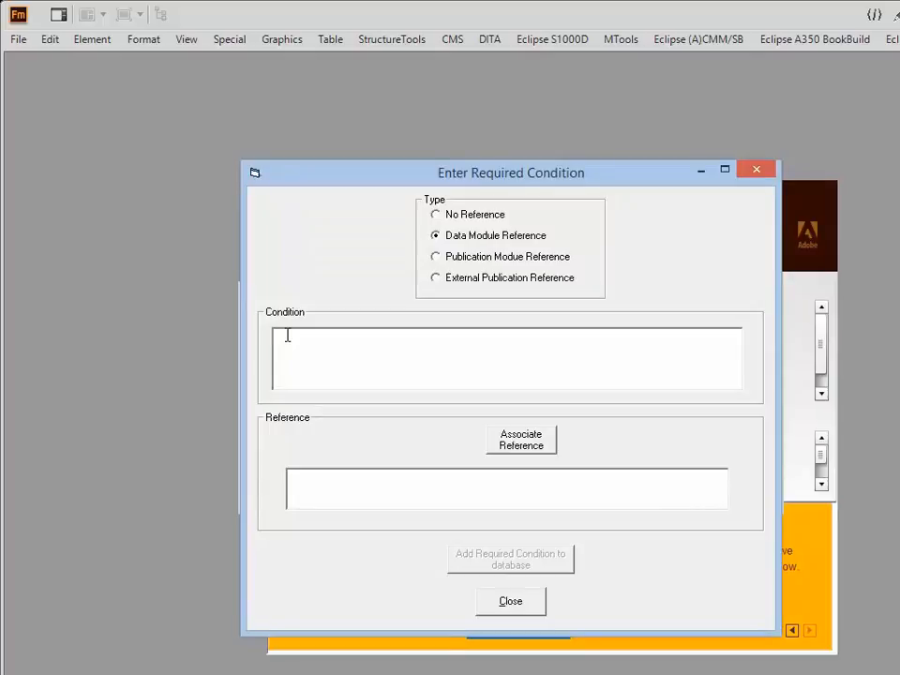
type("Removing the panel AI223")
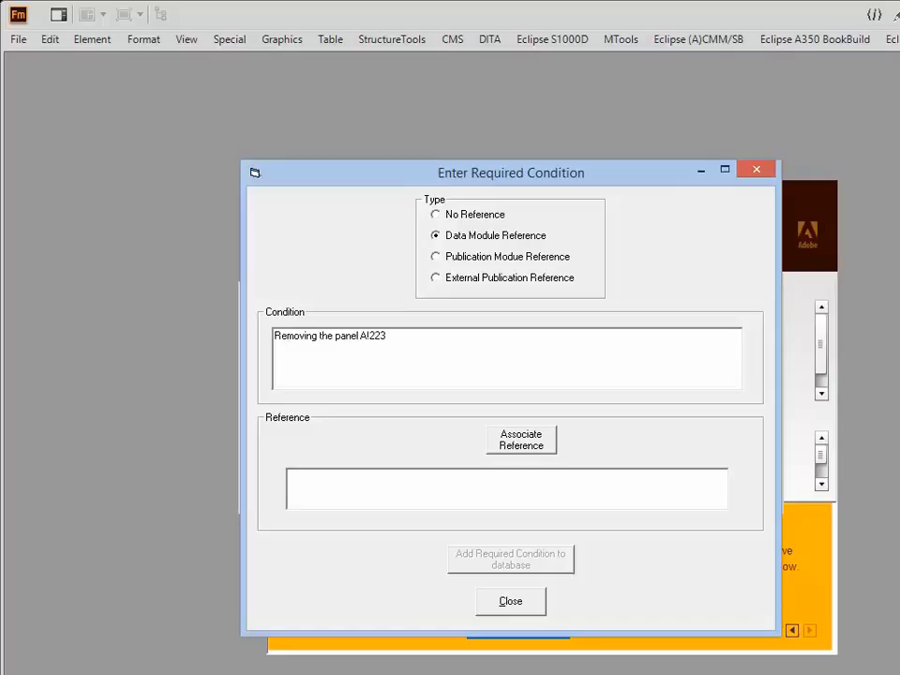
Associate data module DMC-S1000DBIKE-CCC-D00-00-00-00C-042A-A-LLLC_001 from the S1000DBIKE branch as the condition's reference.
left_click(531, 444)
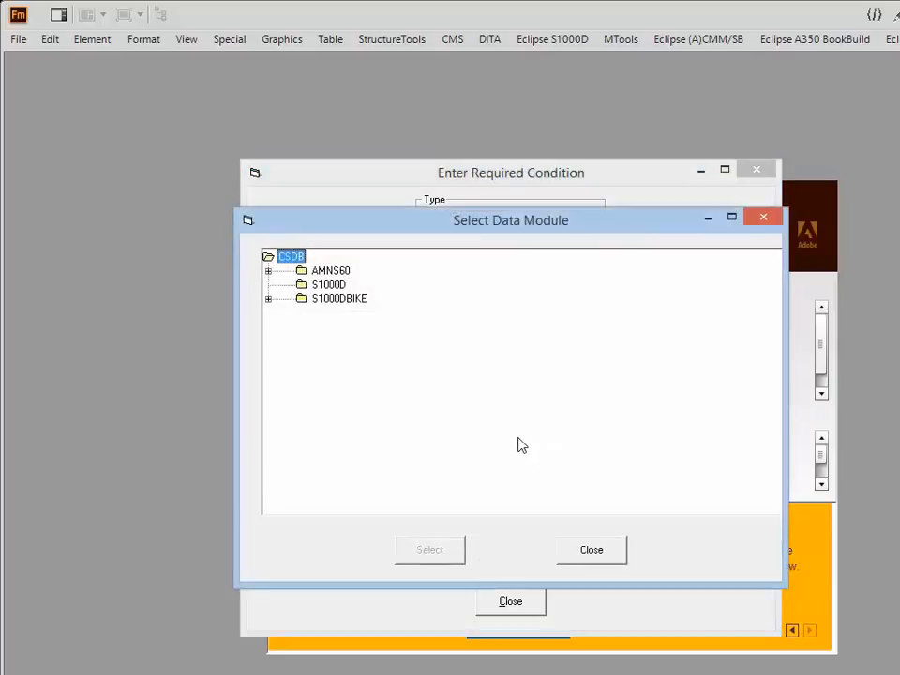
left_click(268, 299)
left_click(301, 313)
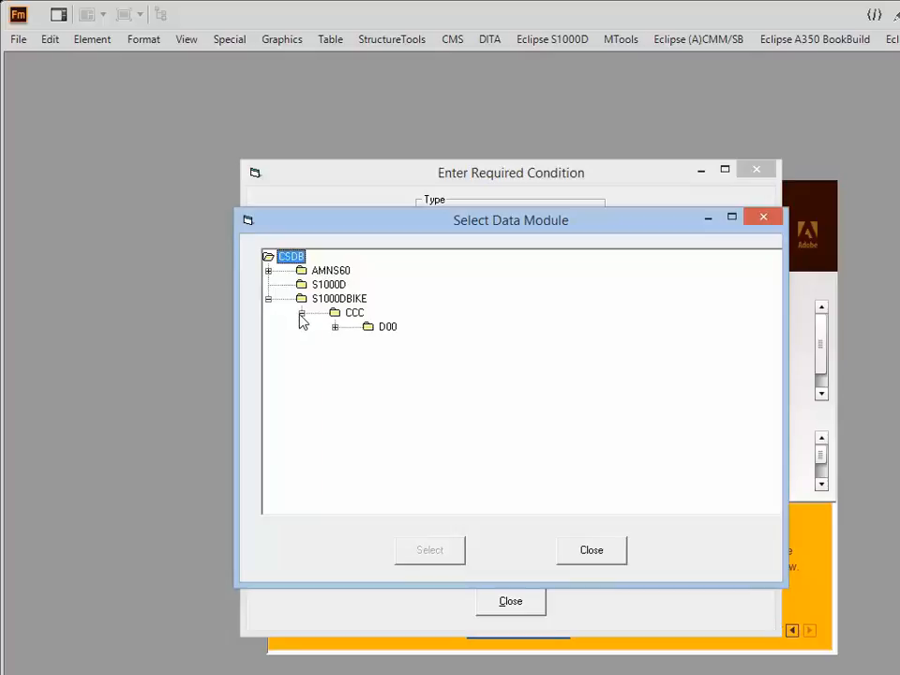
left_click(335, 326)
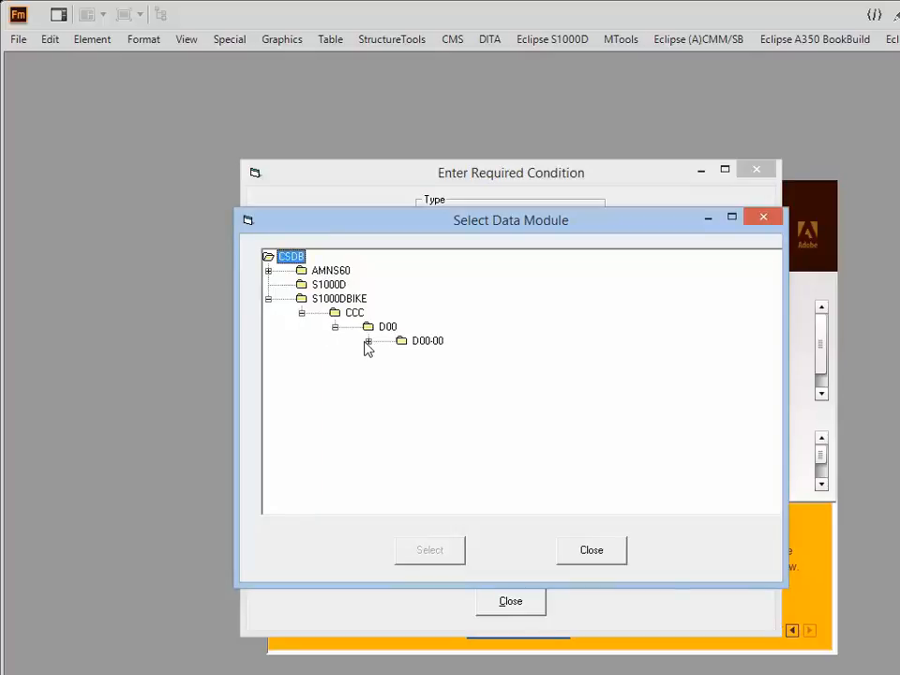
left_click(369, 341)
left_click(446, 357)
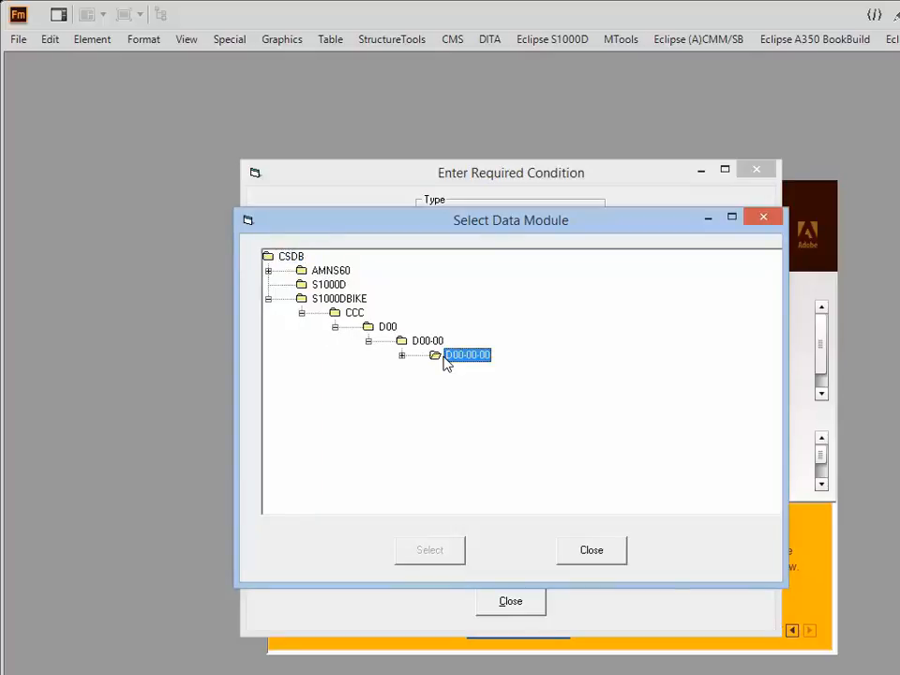
double_click(446, 360)
left_click(510, 384)
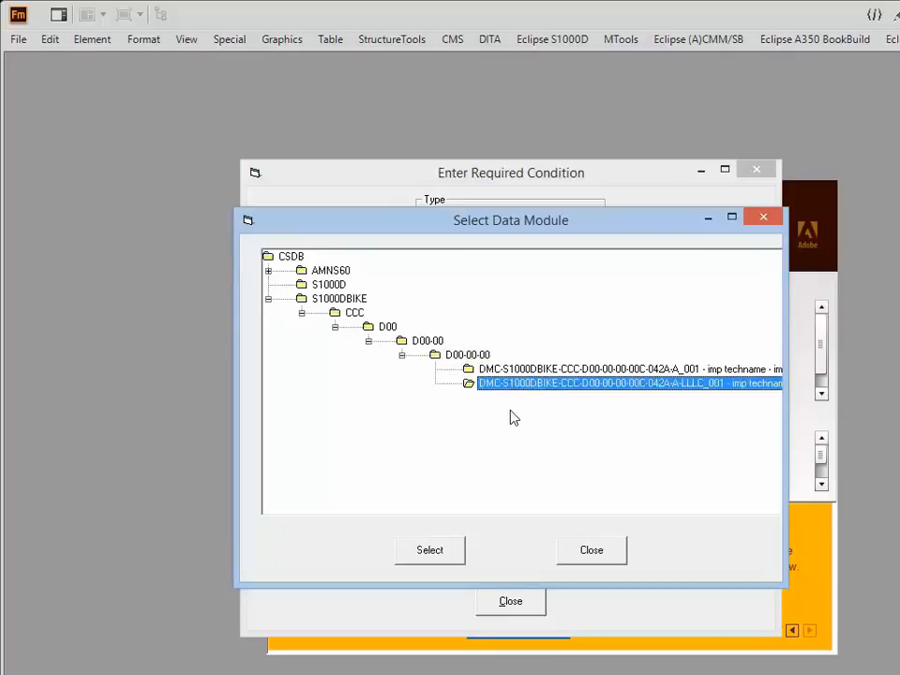
left_click(435, 553)
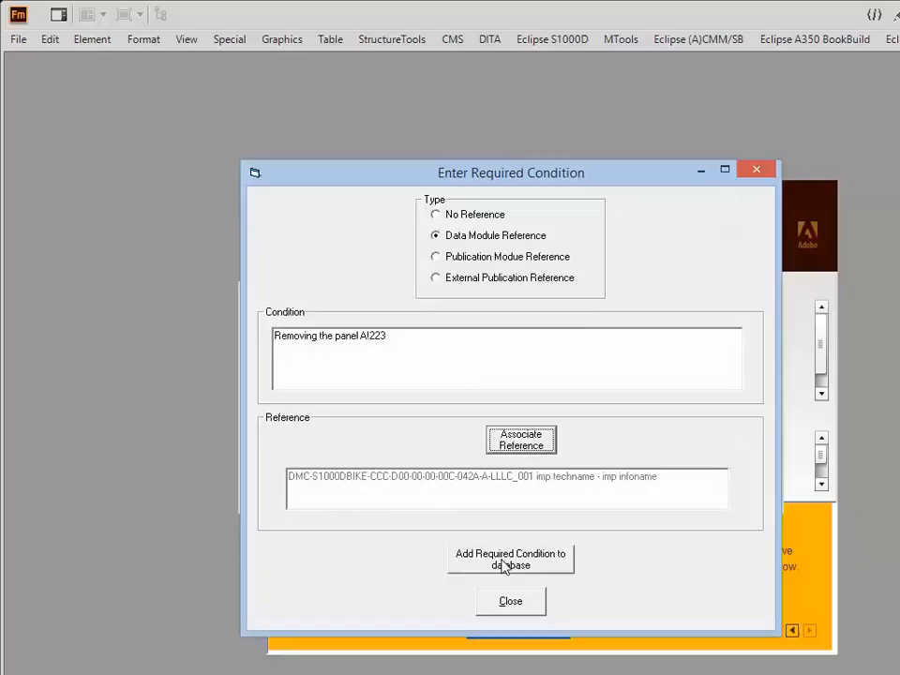
Add the panel removal condition to the database and close the required condition form.
left_click(543, 558)
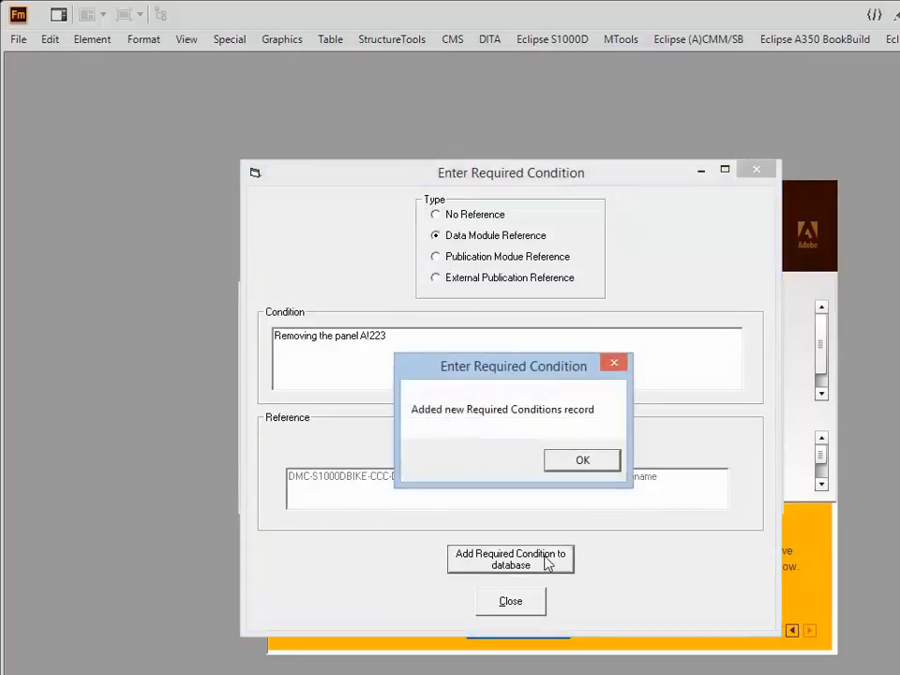
left_click(578, 461)
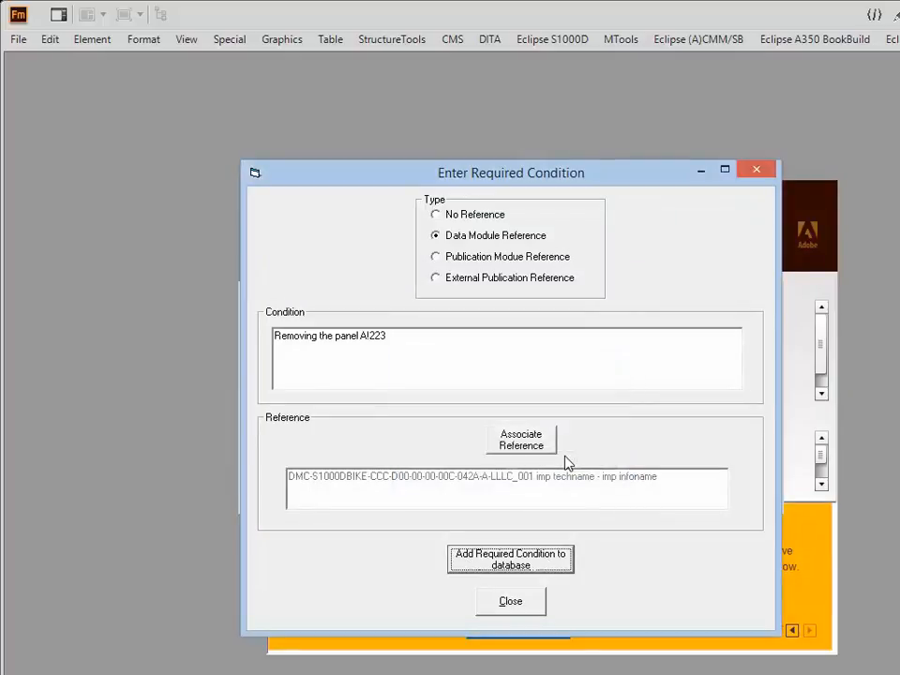
left_click(507, 607)
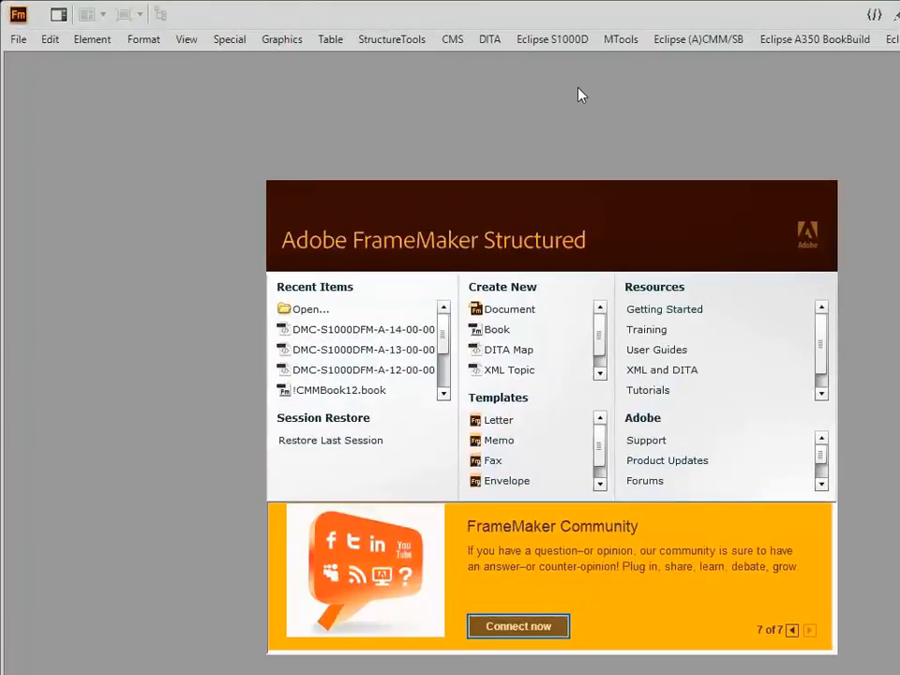
Reopen the Mekon database management tool and select the reqcond database again.
left_click(562, 41)
mouse_move(567, 590)
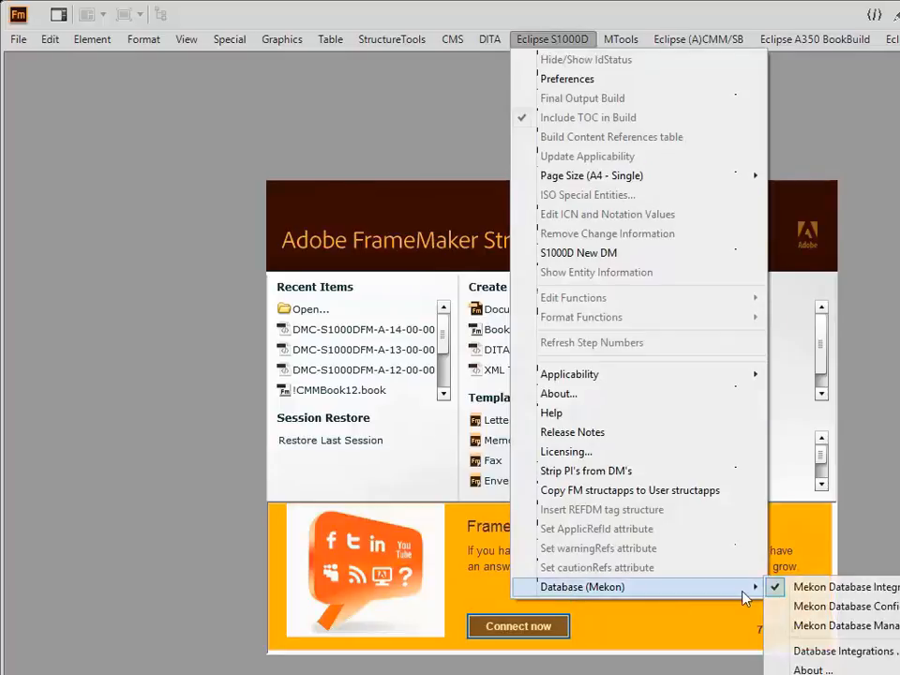
left_click(807, 628)
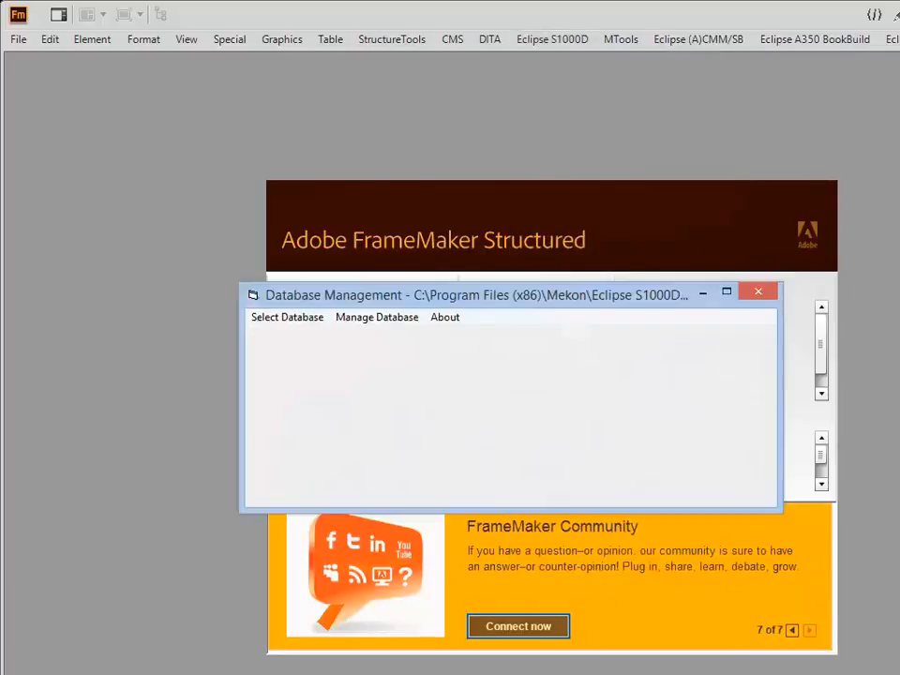
left_click(287, 319)
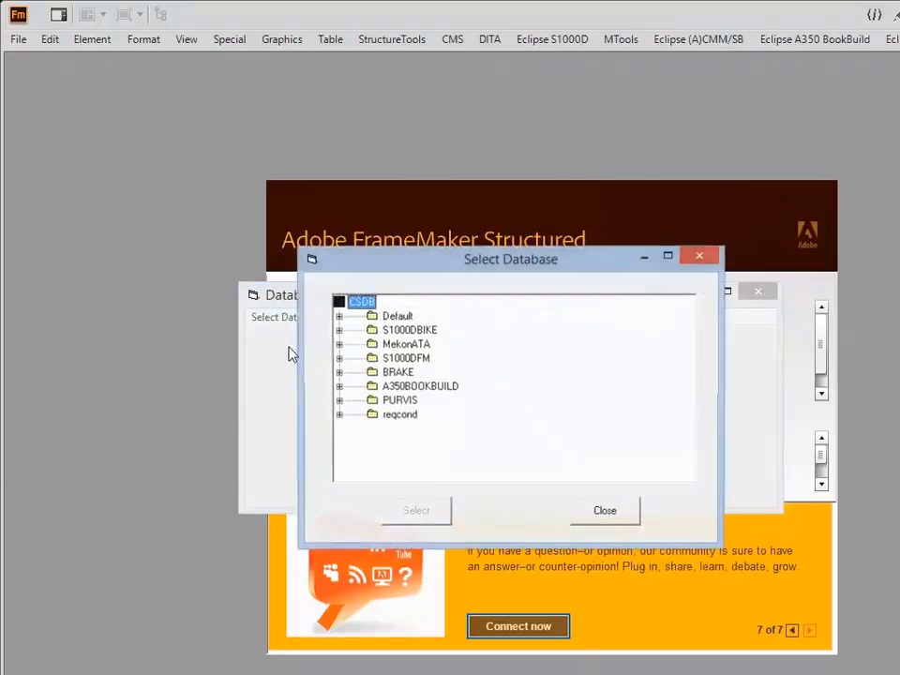
left_click(403, 415)
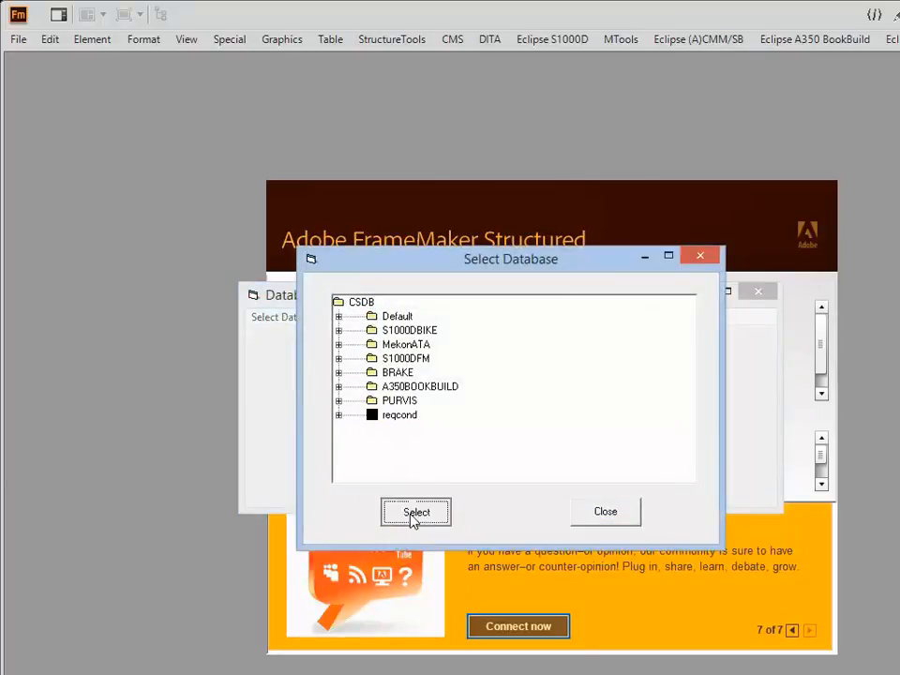
left_click(414, 514)
Start a new required condition of type External Publication Reference with the condition text "This is where you will find the information".
left_click(362, 321)
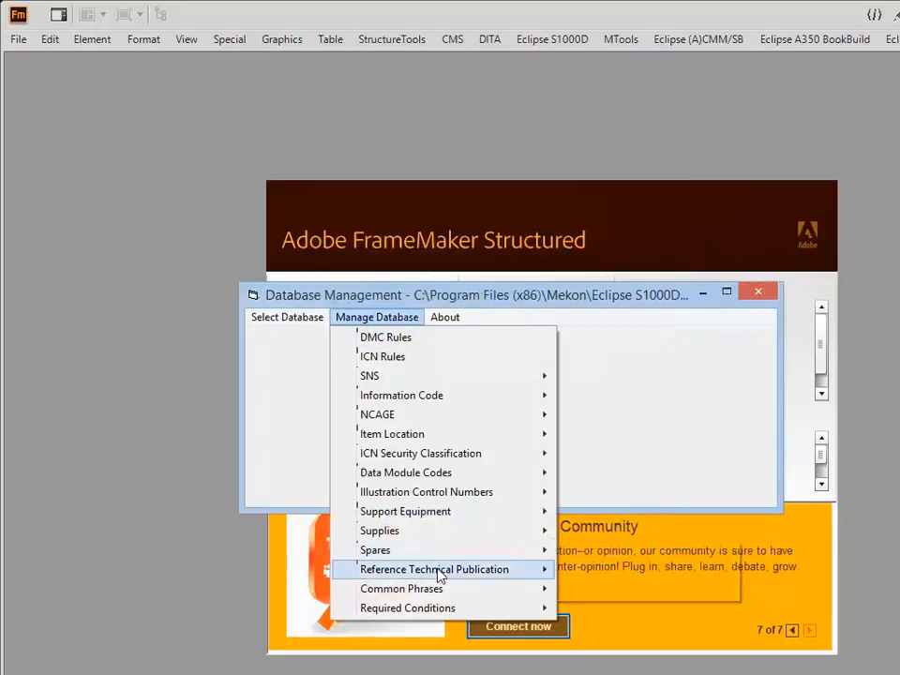
mouse_move(440, 611)
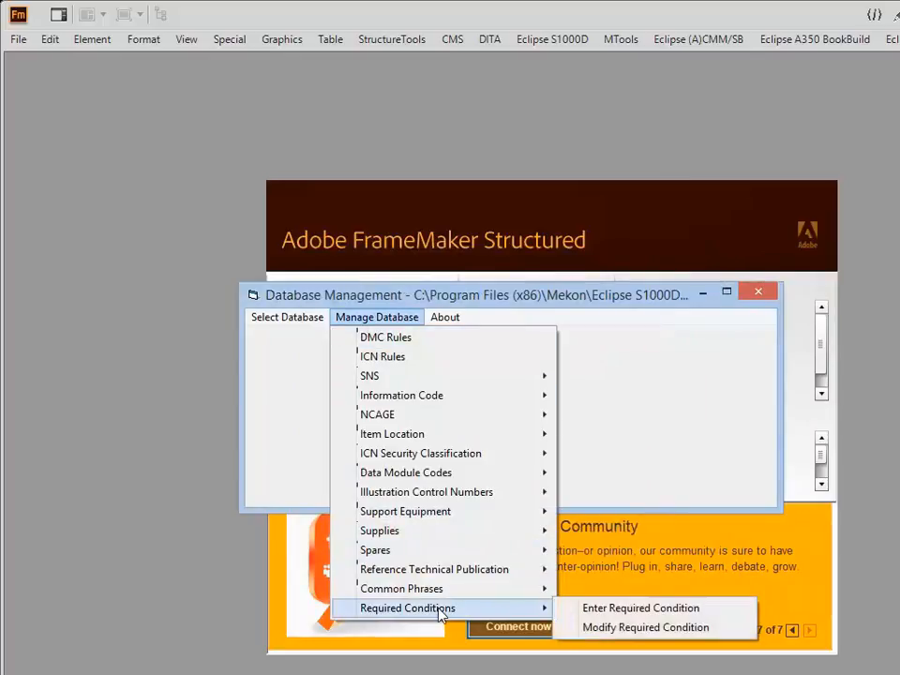
left_click(600, 608)
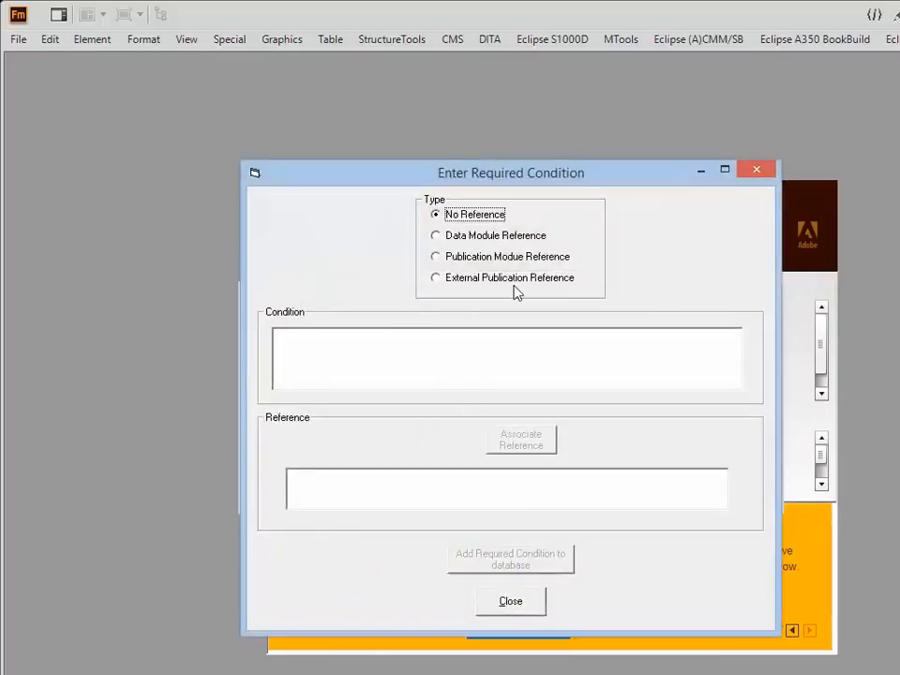
left_click(438, 281)
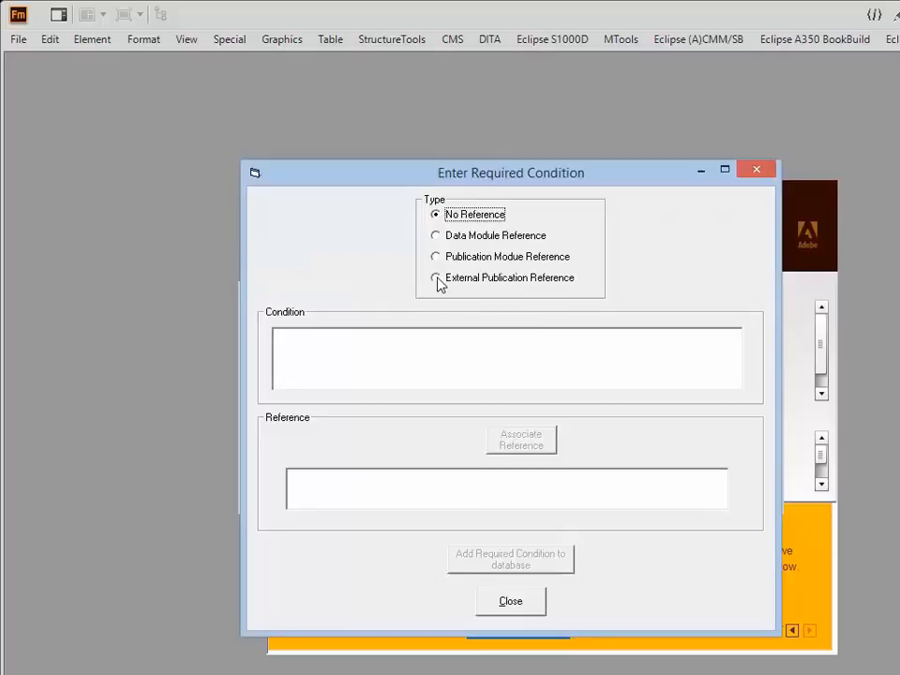
left_click(318, 351)
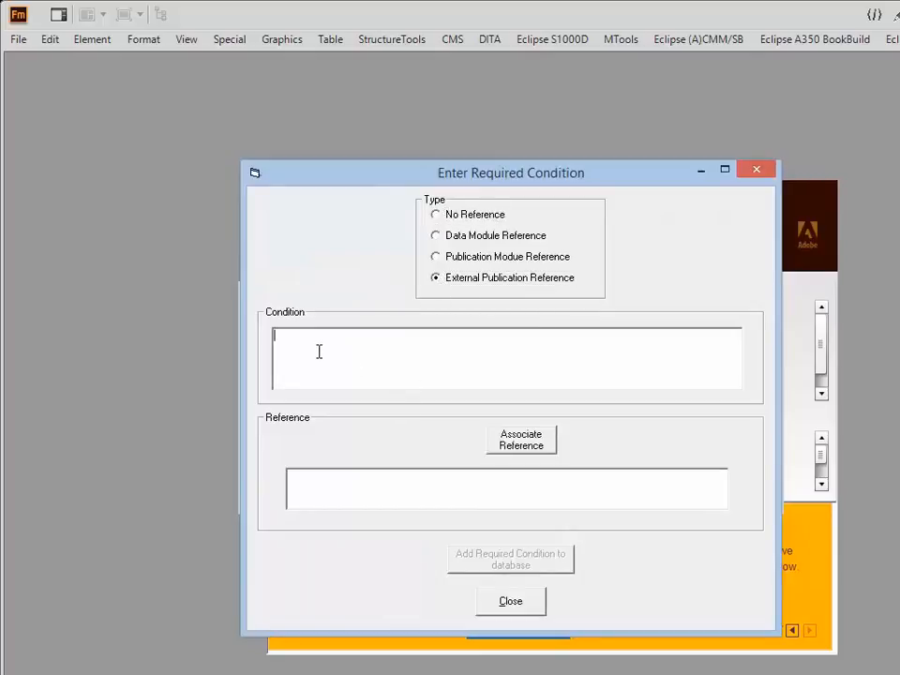
type("This is where you will find the inf")
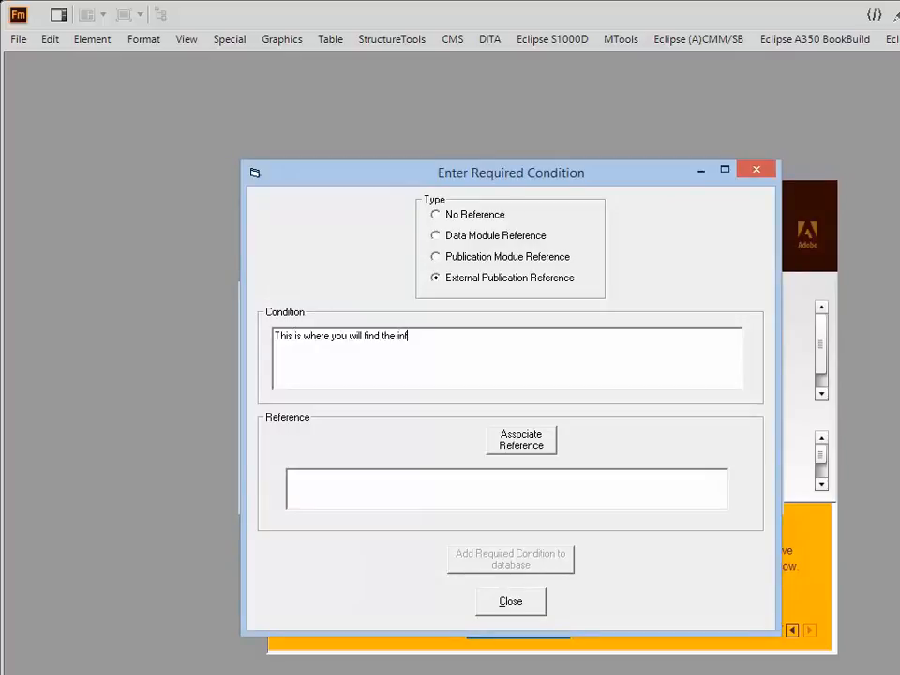
type("ormation")
Associate technical publication NAVSUPINST 4423.29 with the condition and add the required condition to the database.
left_click(506, 448)
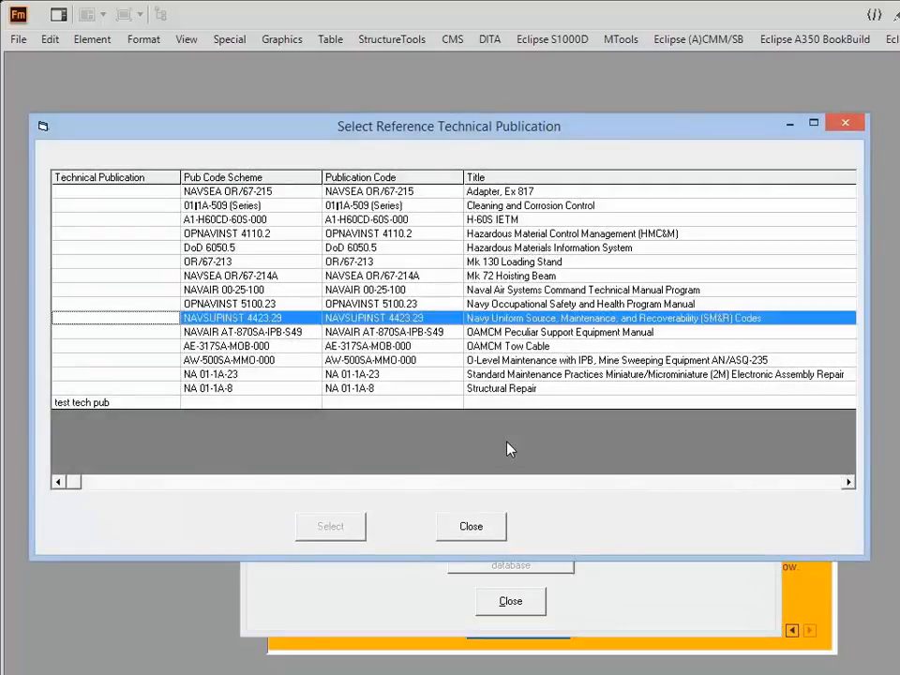
left_click(234, 319)
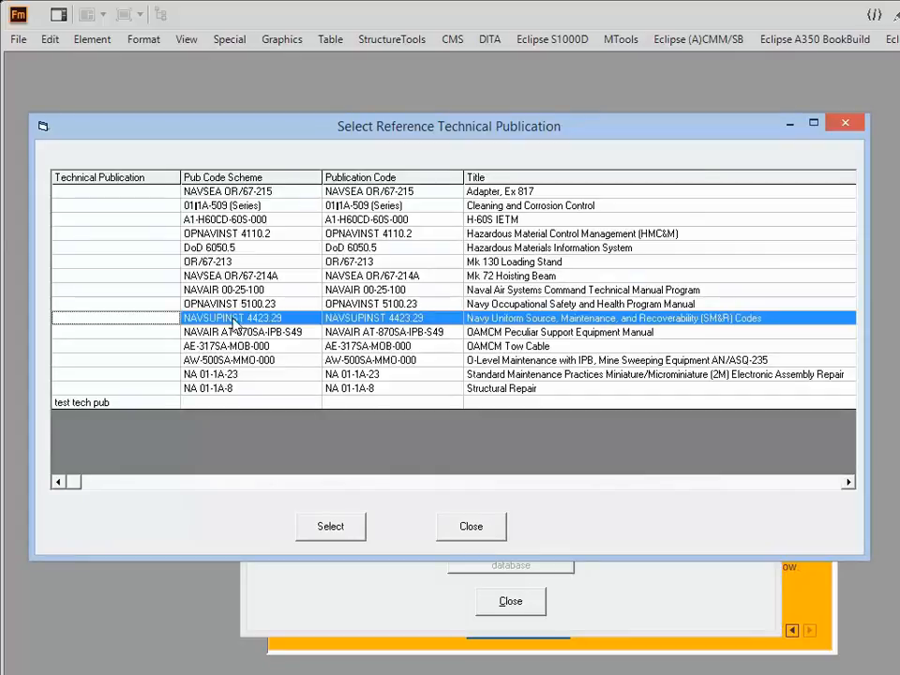
left_click(330, 527)
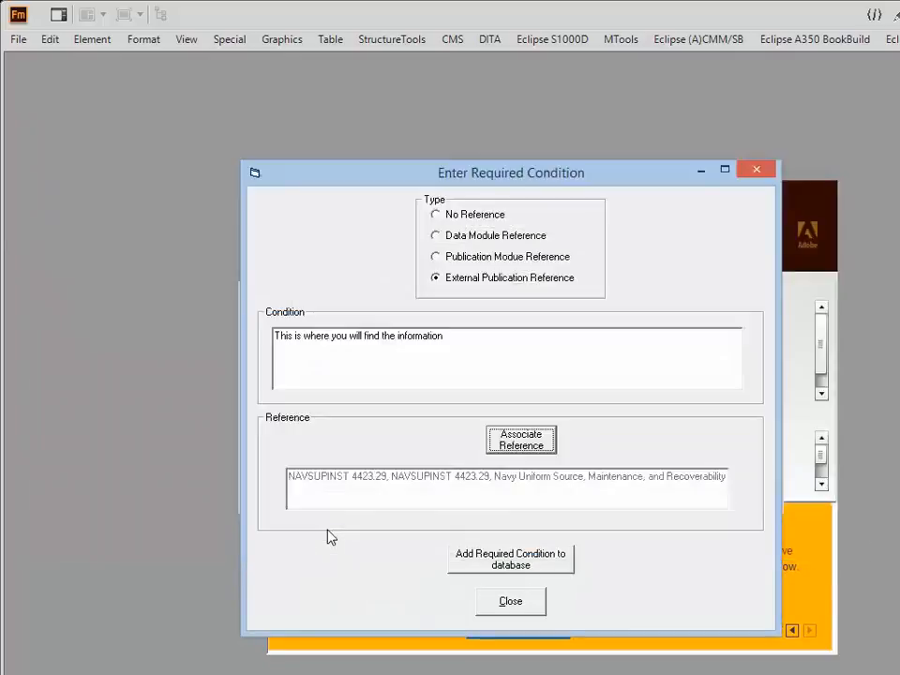
left_click(517, 562)
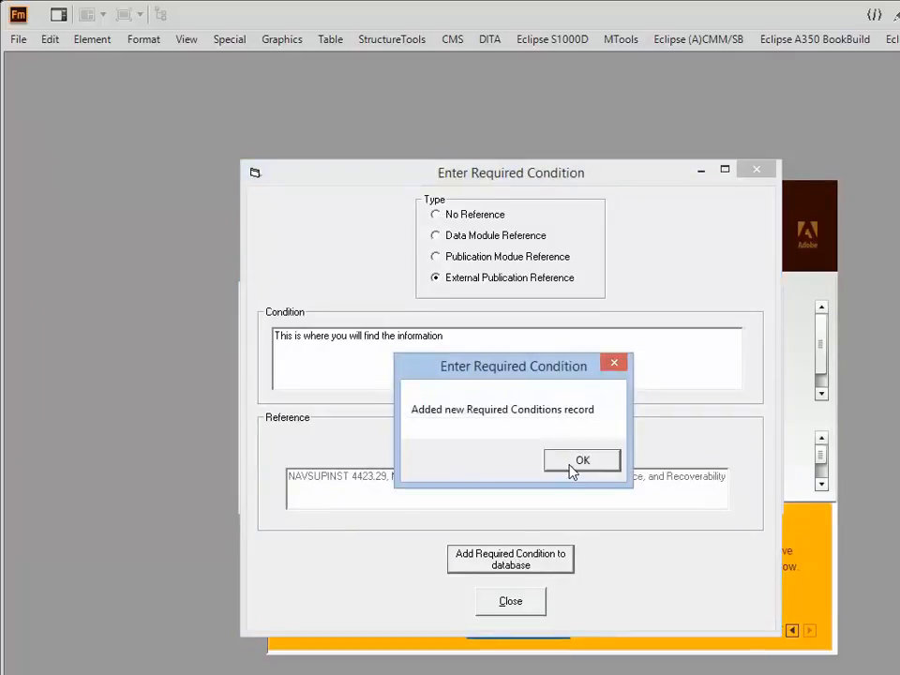
left_click(574, 461)
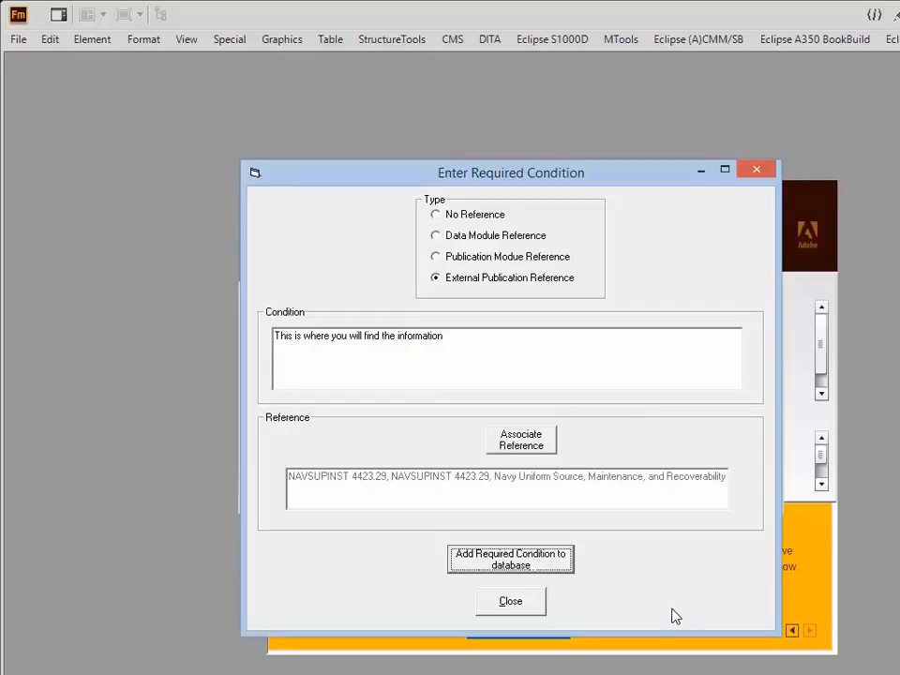
left_click(498, 607)
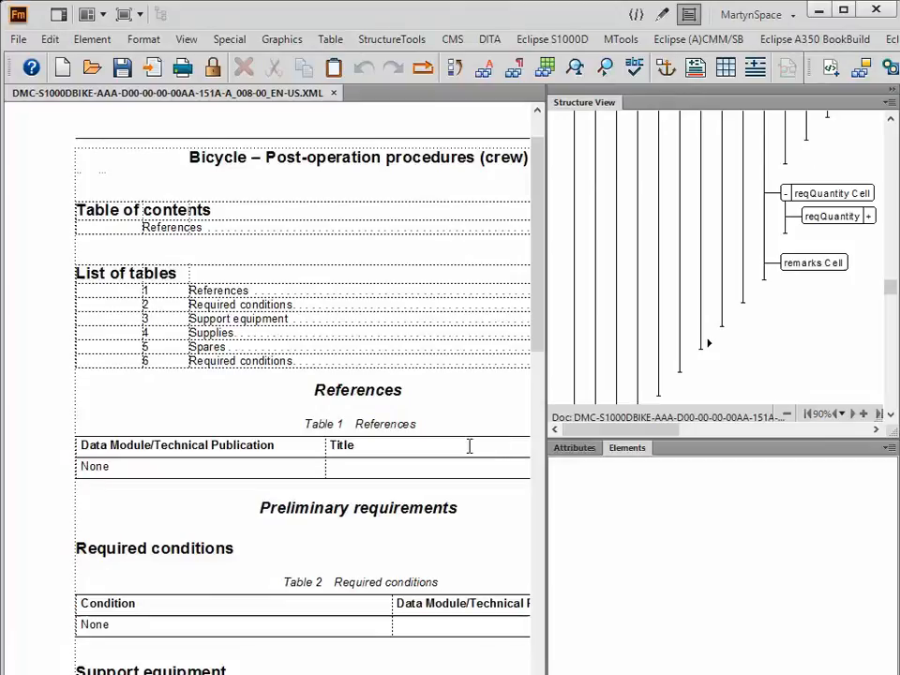
Delete the noConds element from the reqCondGroup in the preliminary requirements.
left_click(417, 424)
scroll(313, 491, "down", 3)
scroll(313, 491, "down", 2)
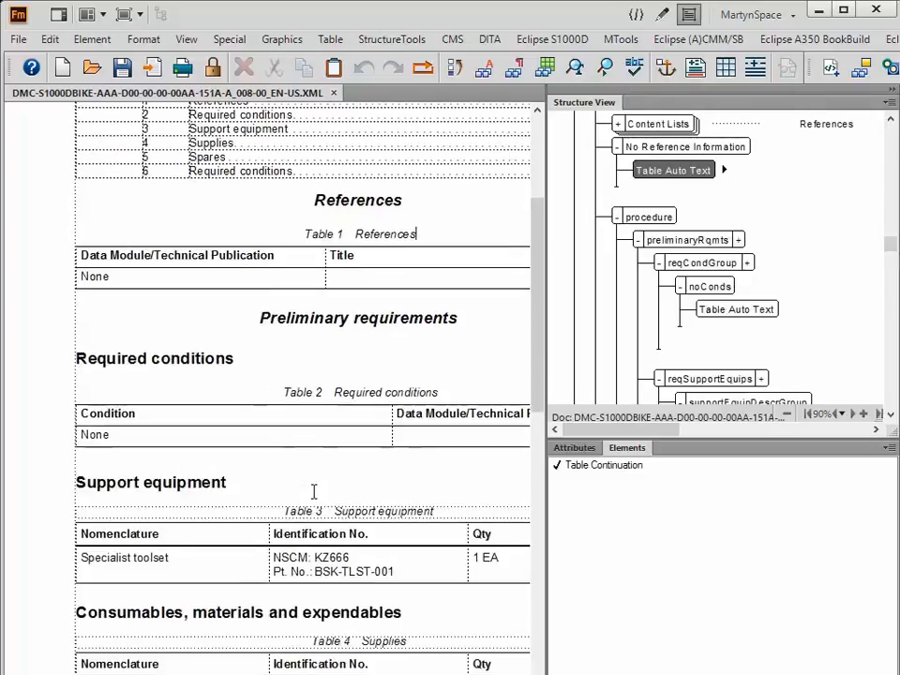
scroll(314, 491, "down", 2)
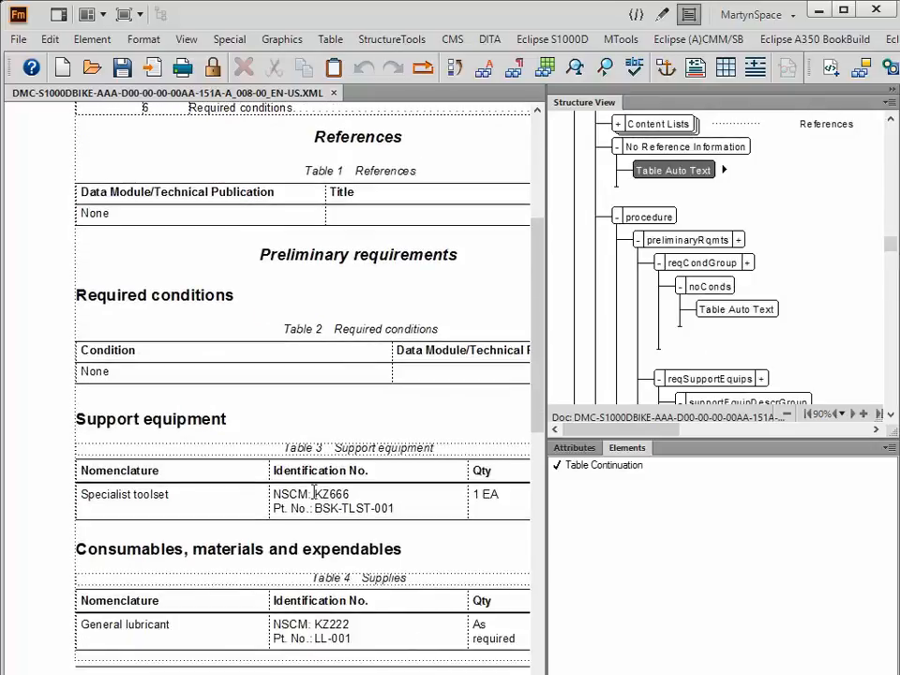
left_click(134, 373)
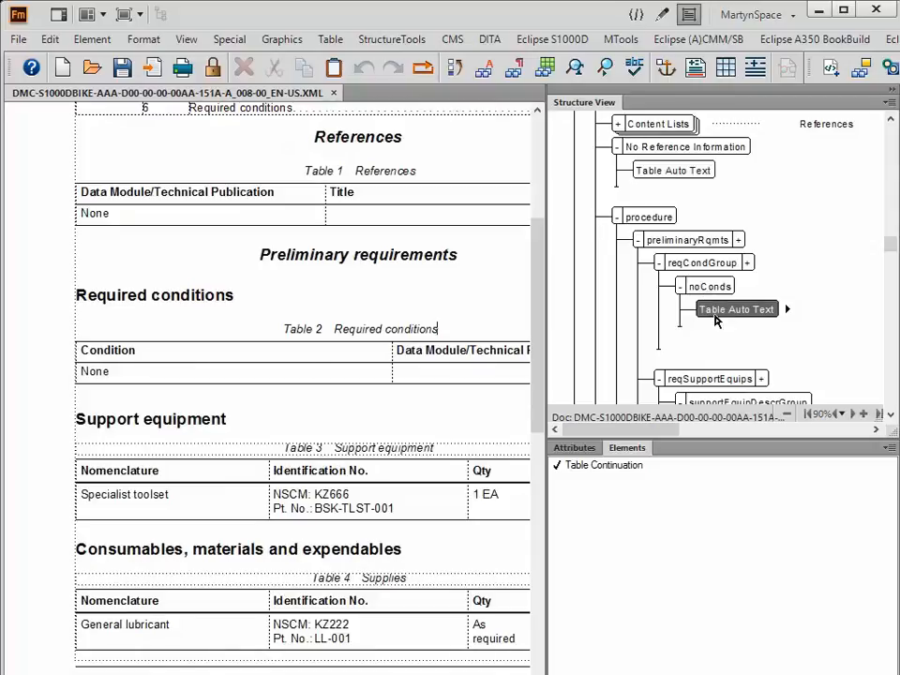
left_click(697, 292)
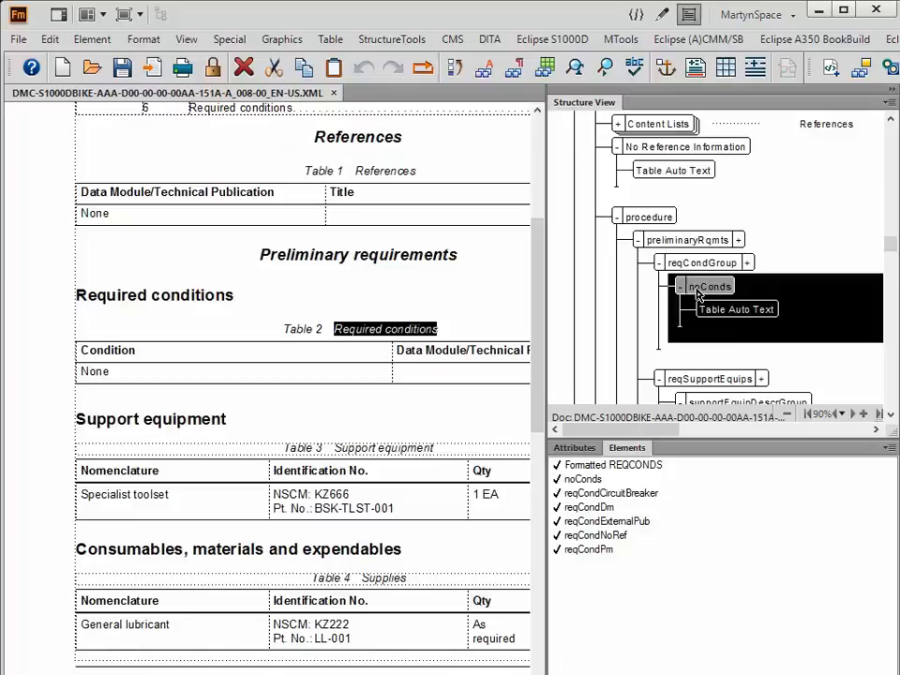
key("Delete")
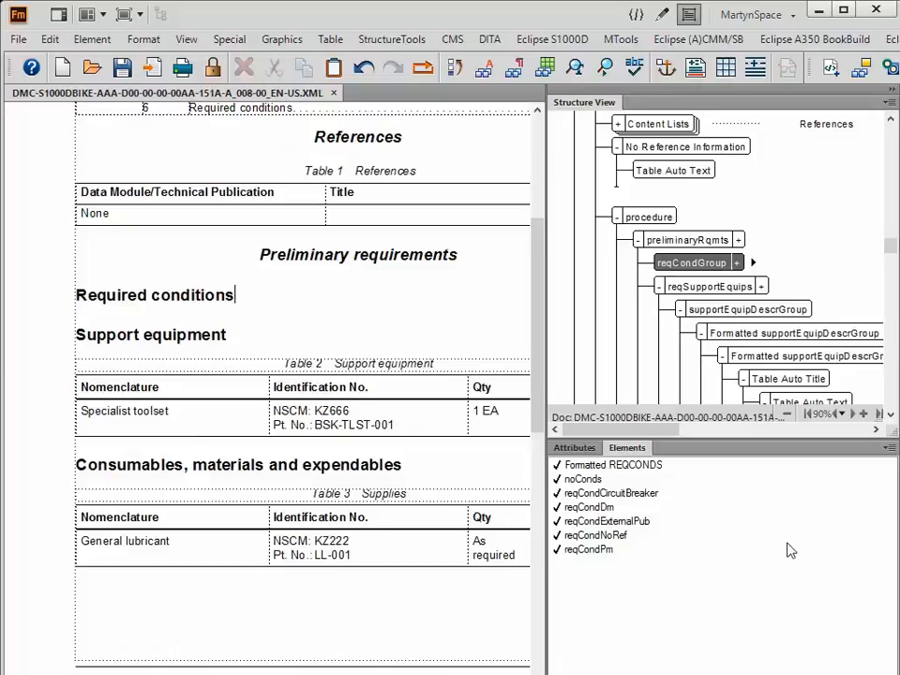
Insert a reqCondDm element using the database condition "Remove the access panel 2112", including the data module title.
double_click(593, 507)
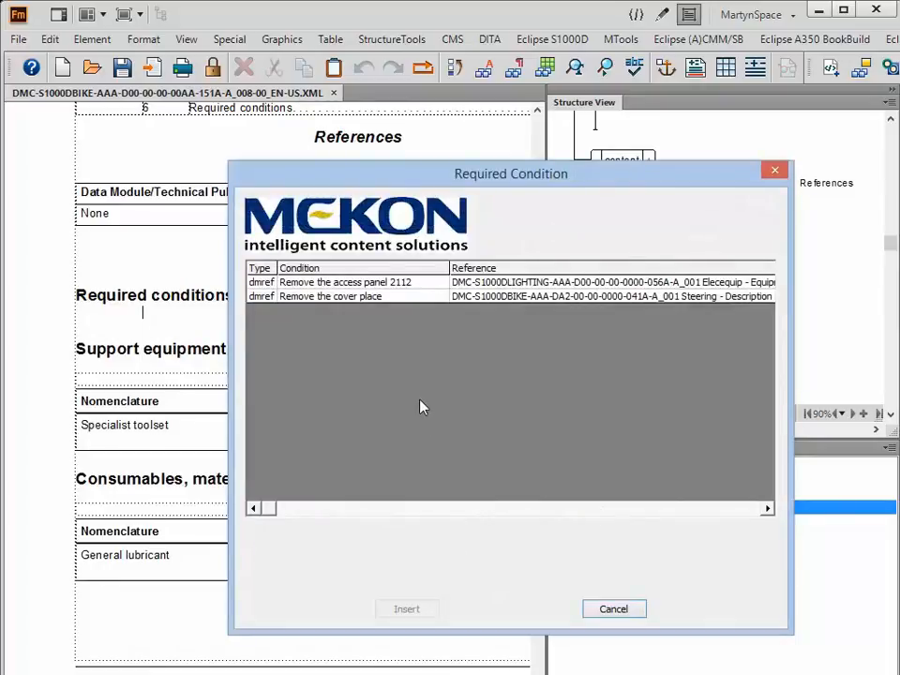
left_click(306, 286)
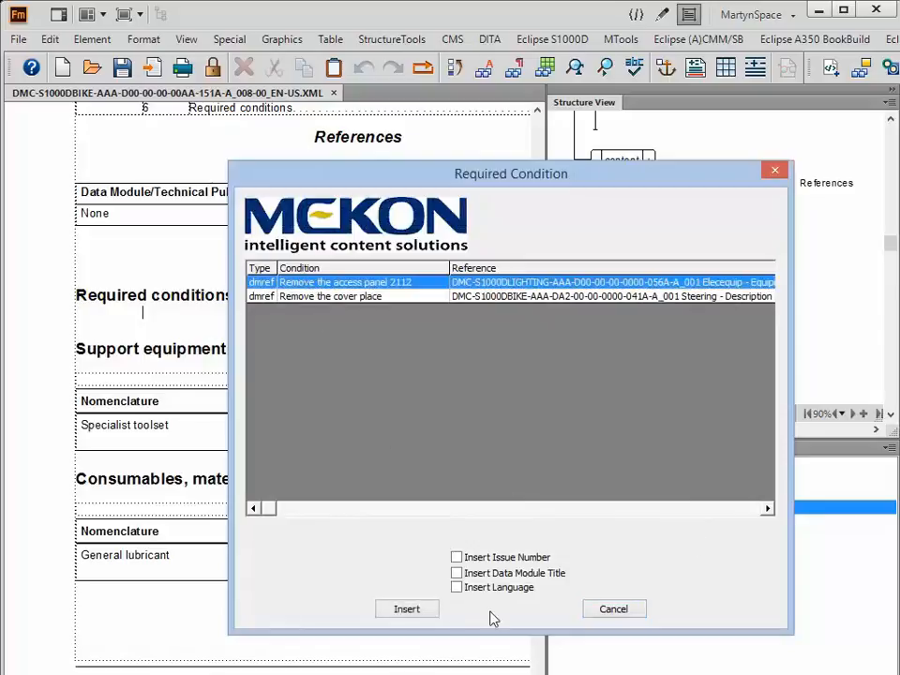
left_click(456, 573)
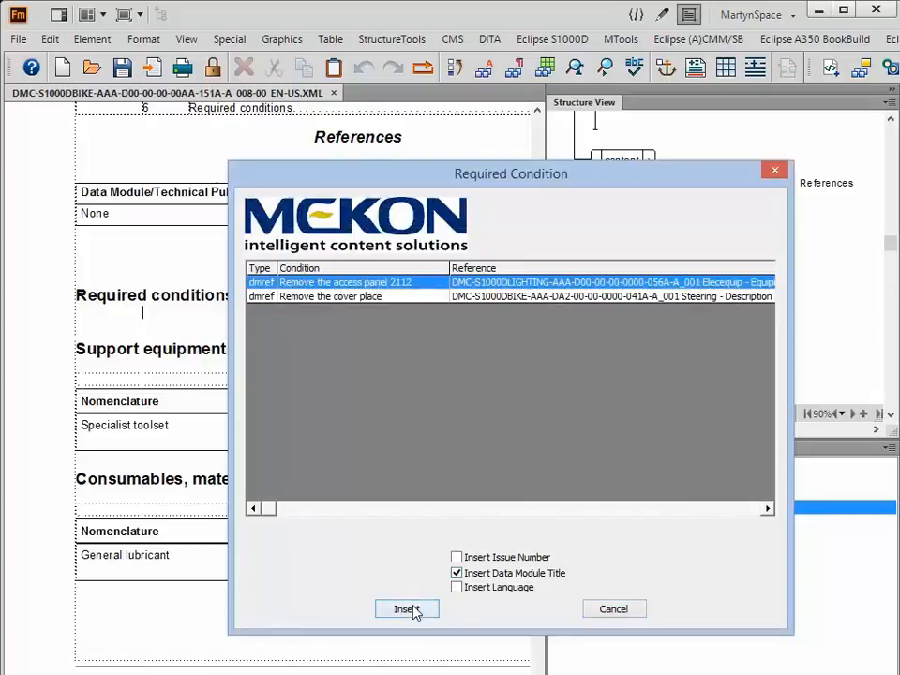
left_click(408, 609)
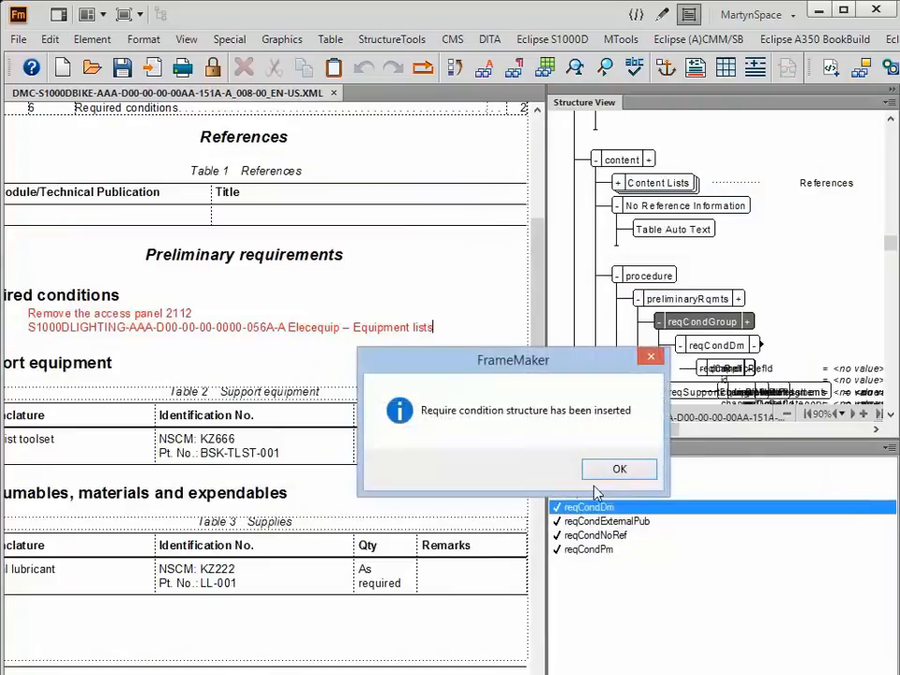
left_click(617, 472)
Format the required conditions as a table with the Format Reqconds function.
left_click(389, 346)
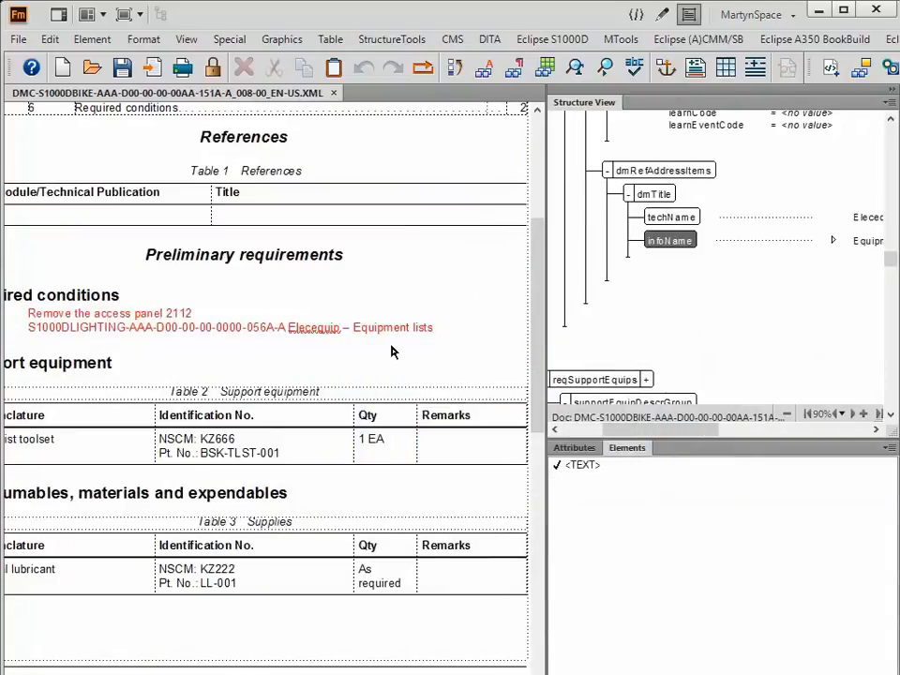
left_click_drag(389, 674, 323, 673)
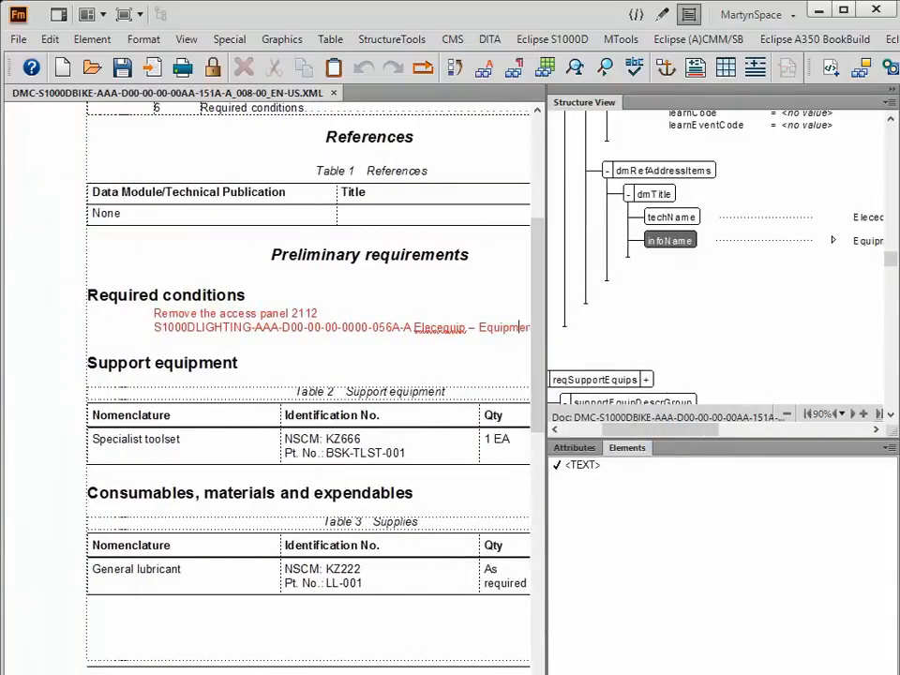
left_click(554, 40)
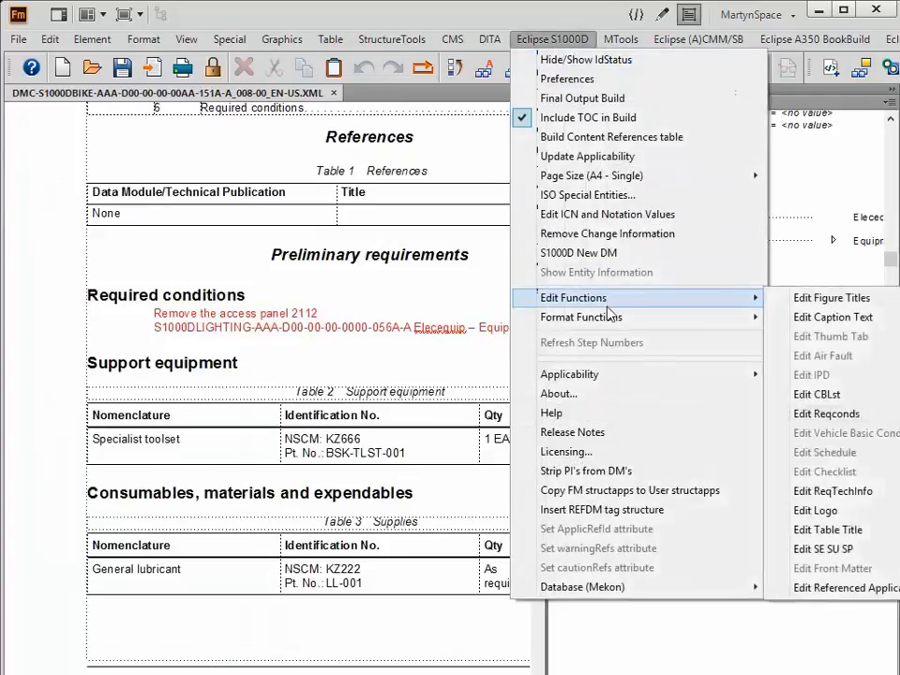
mouse_move(610, 319)
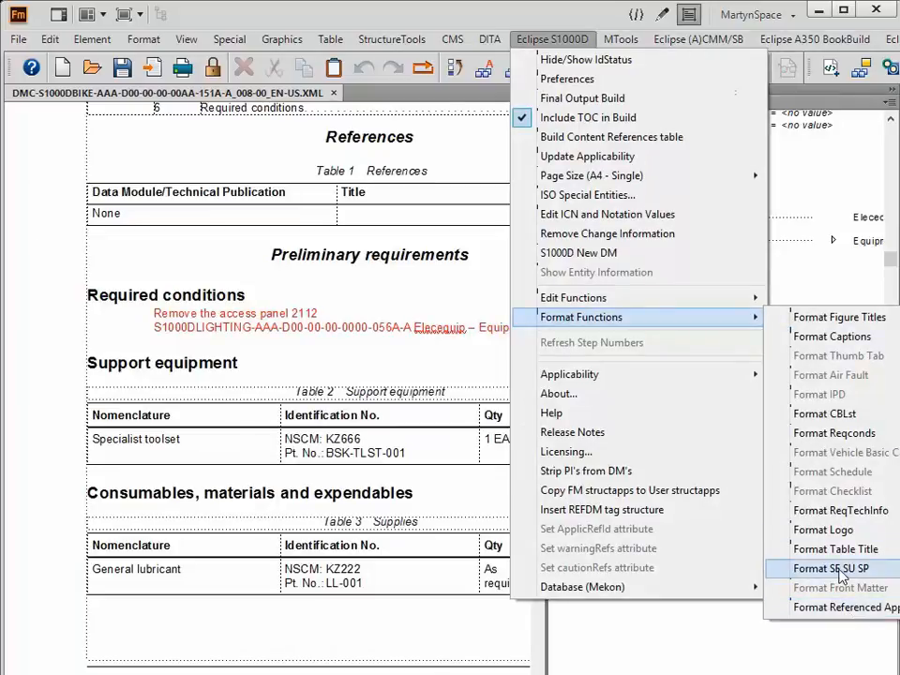
left_click(862, 434)
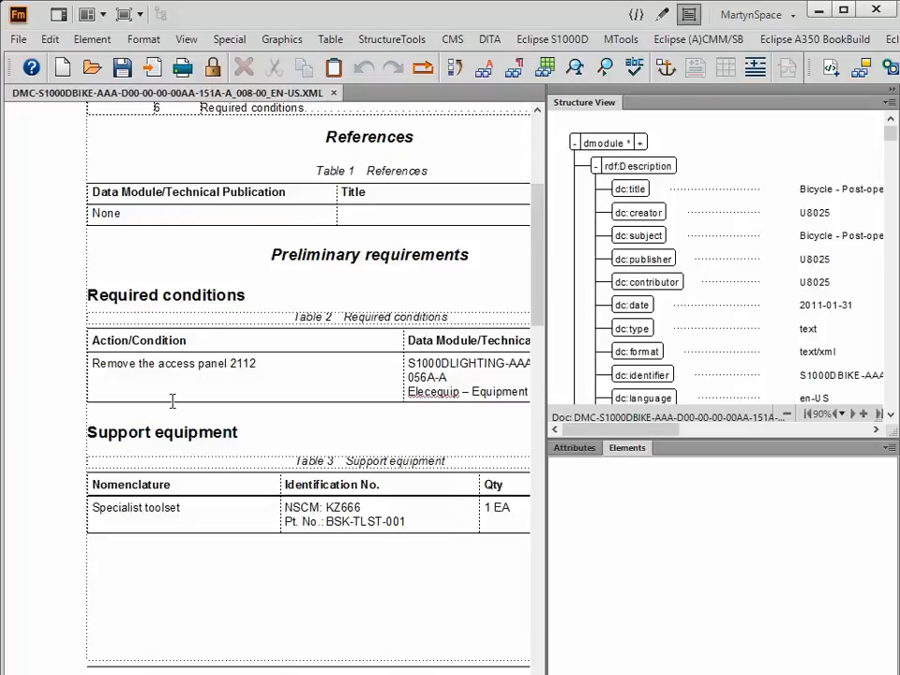
Return the formatted required conditions table to its editable structure with the Edit Reqconds function.
left_click(276, 366)
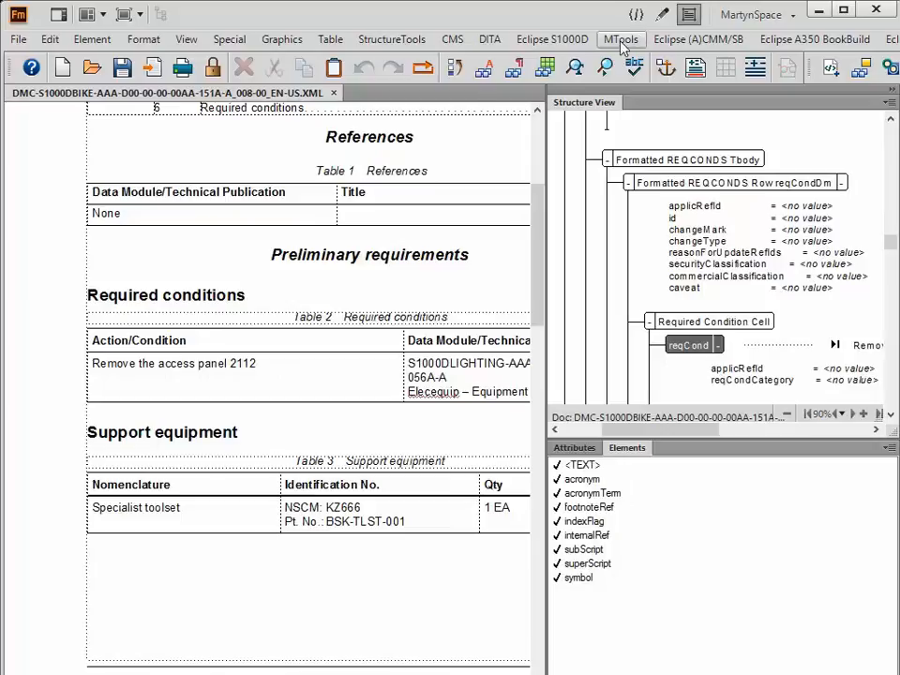
left_click(550, 45)
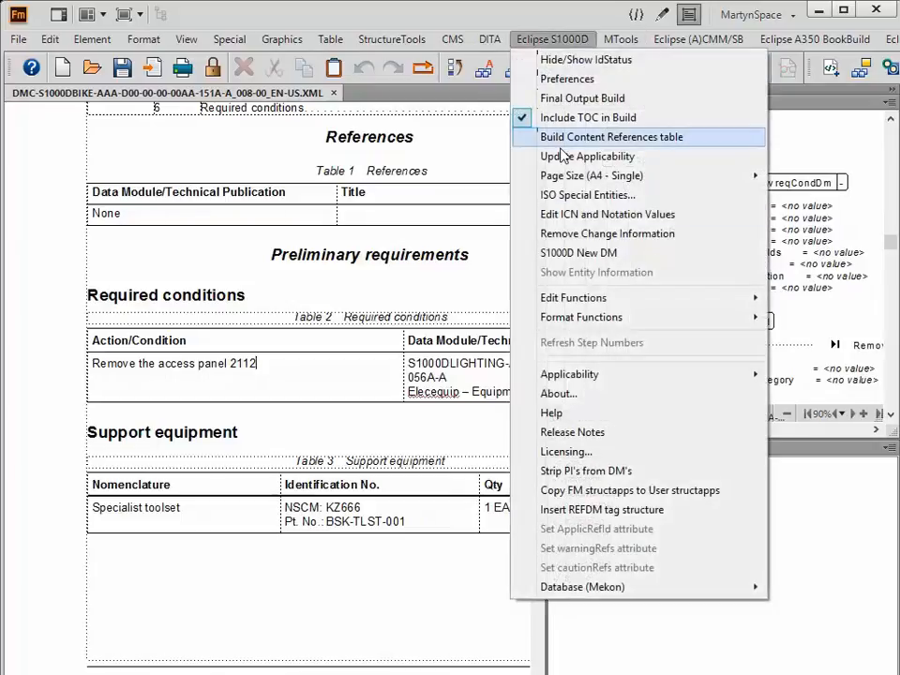
mouse_move(588, 298)
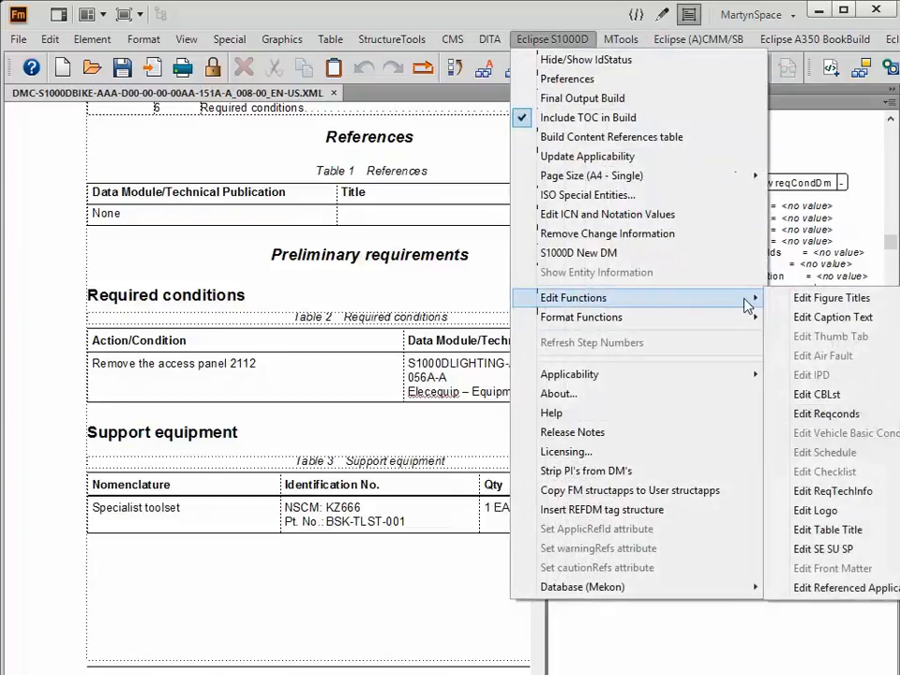
left_click(825, 413)
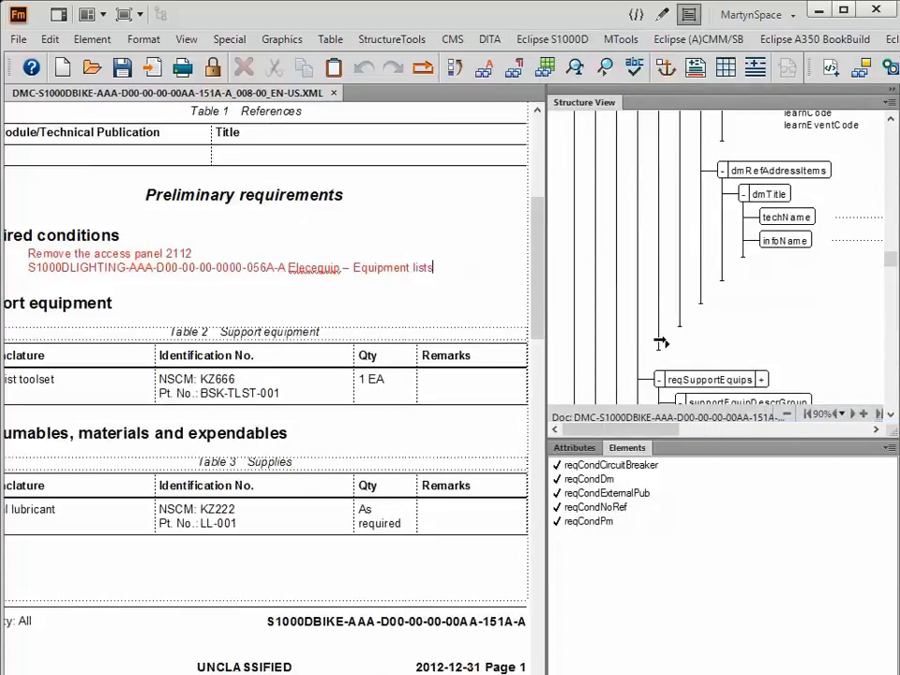
Insert a second reqCondDm element using the database condition "Remove the cover place", including the data module title.
double_click(590, 480)
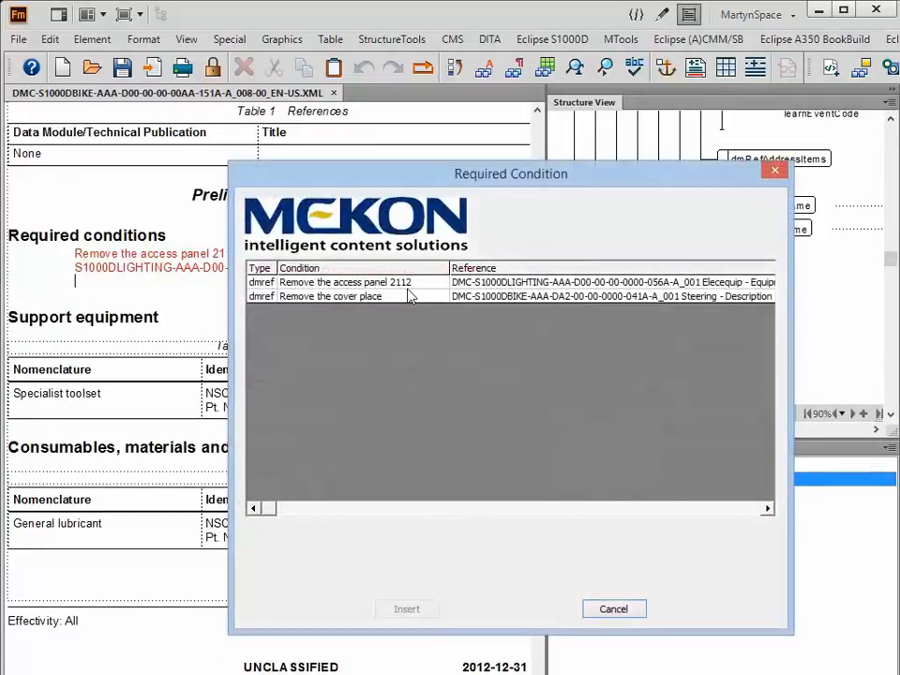
left_click(405, 298)
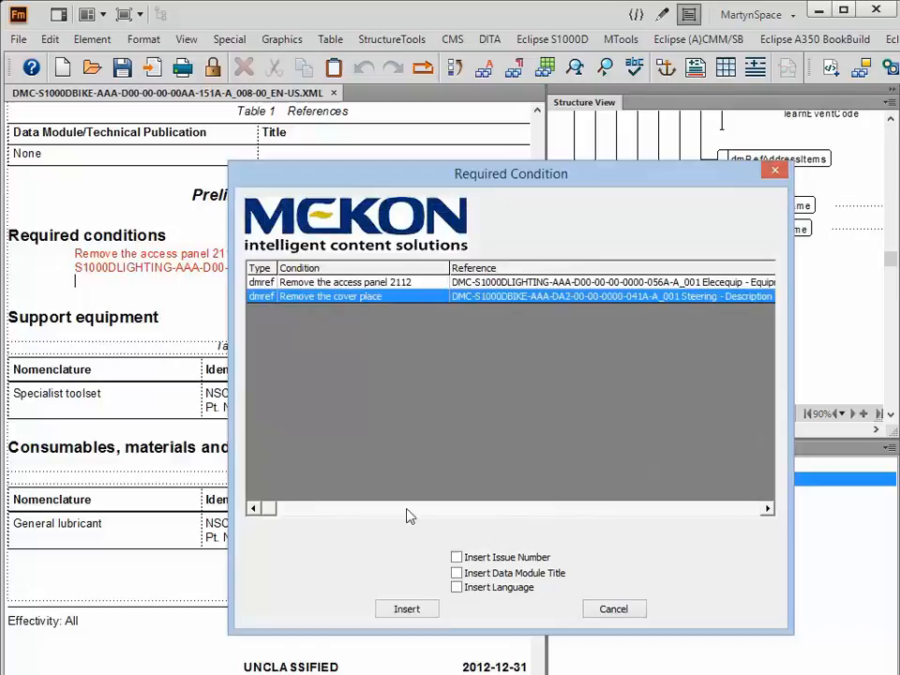
left_click(457, 573)
left_click(405, 611)
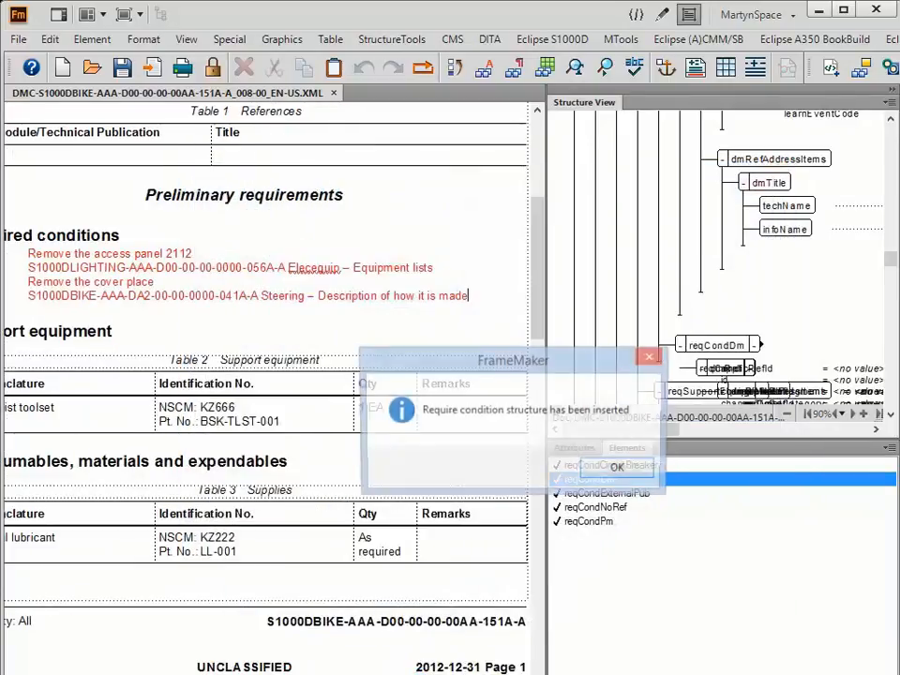
left_click(619, 469)
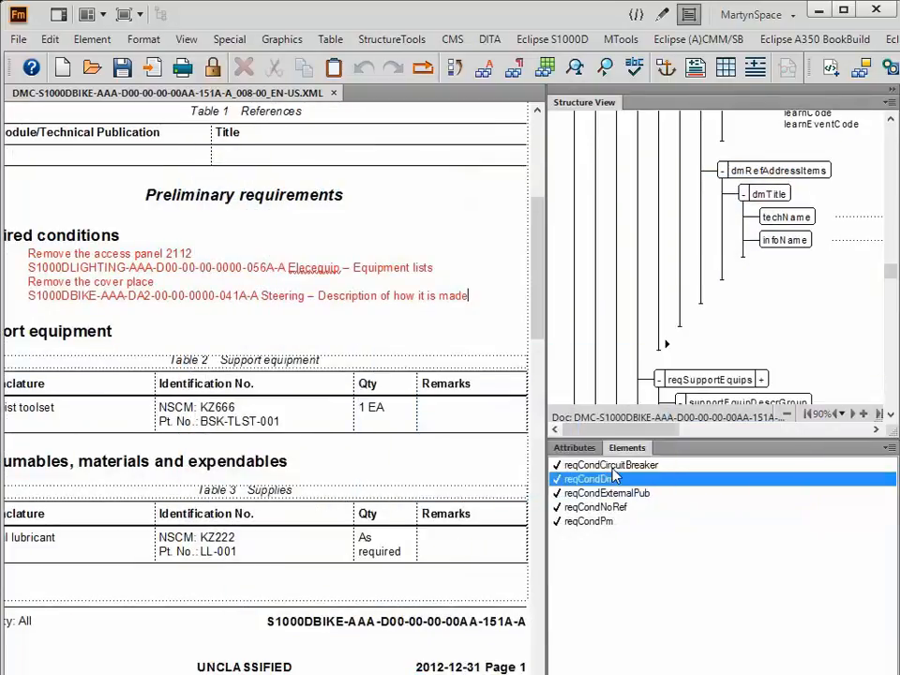
Format both required conditions into a table with Format Reqconds and review its columns.
left_click(562, 41)
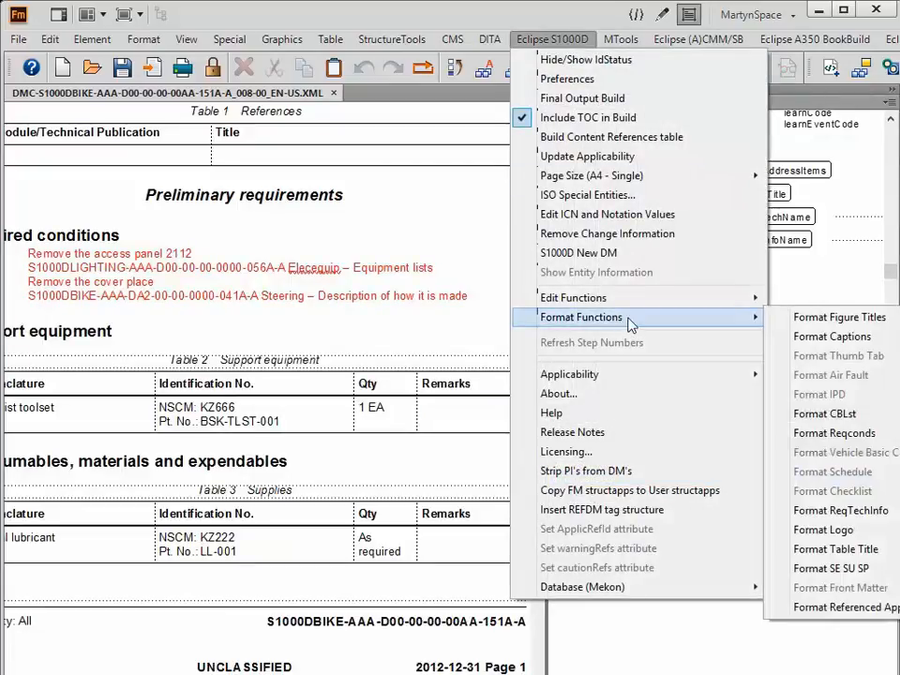
mouse_move(722, 319)
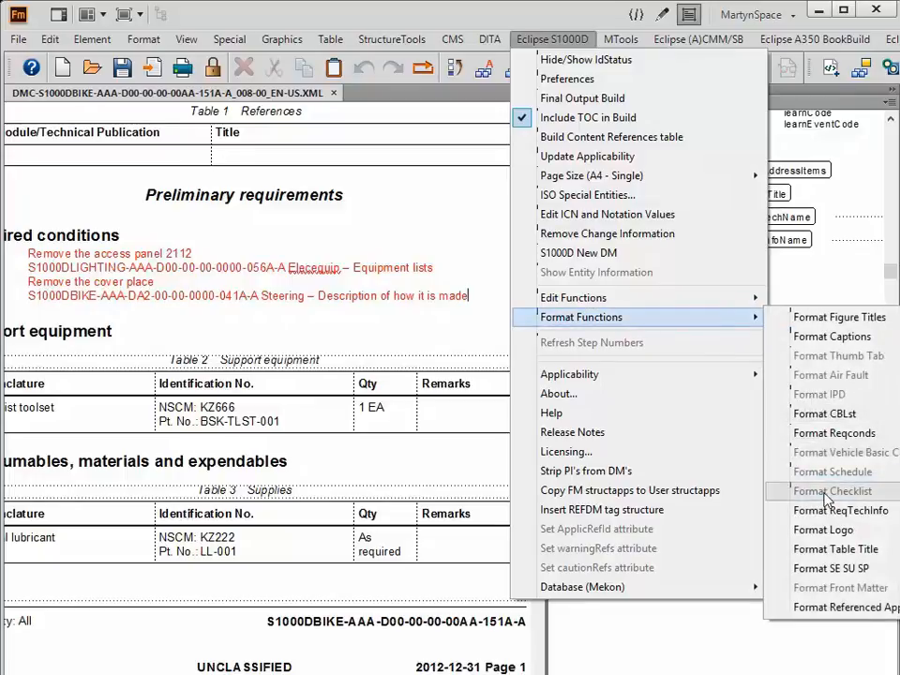
left_click(829, 435)
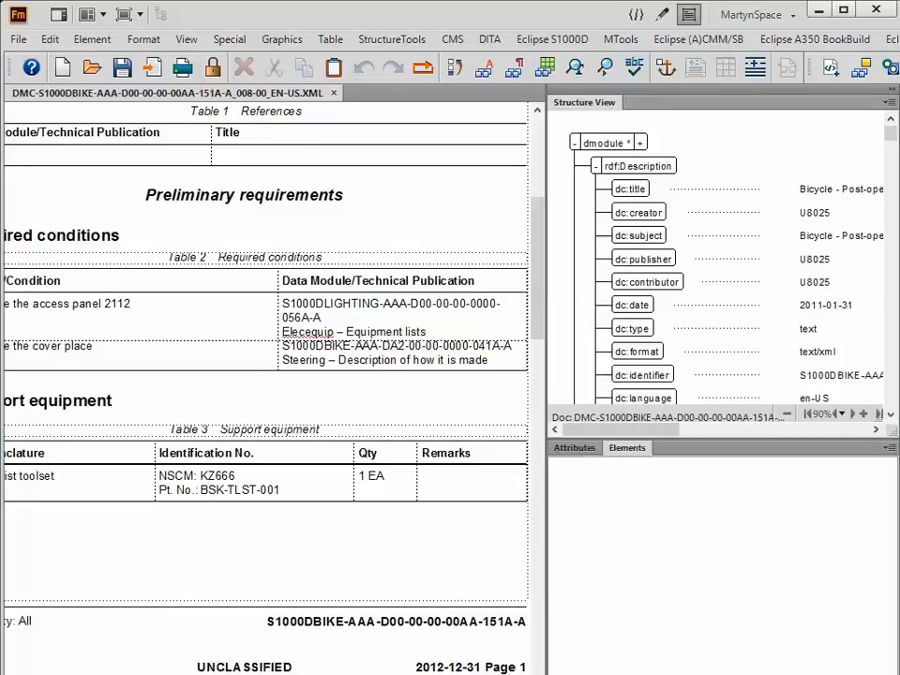
scroll(267, 384, "left", 3)
scroll(267, 384, "right", 4)
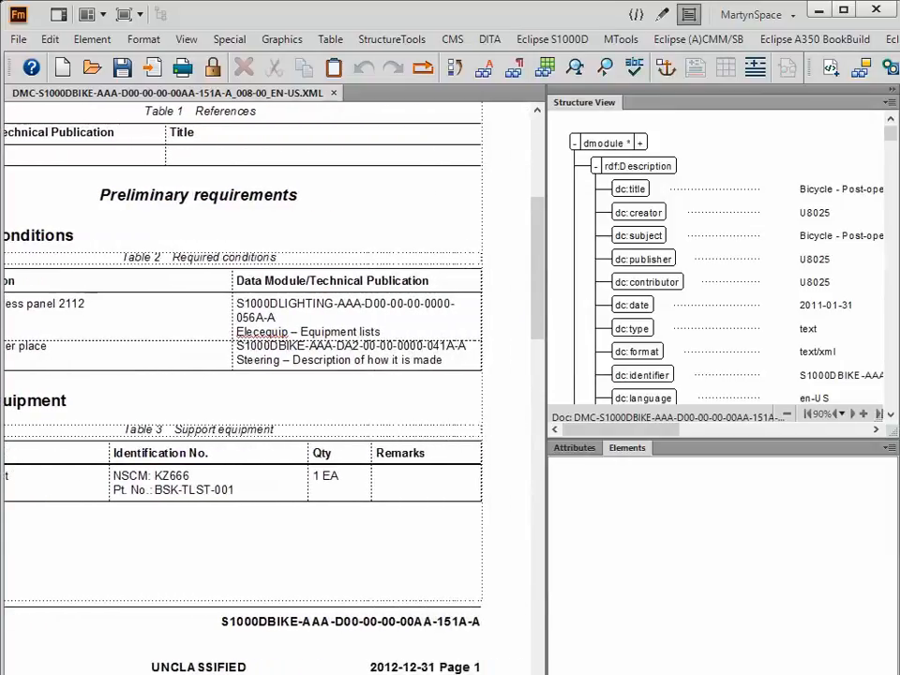
scroll(268, 384, "left", 4)
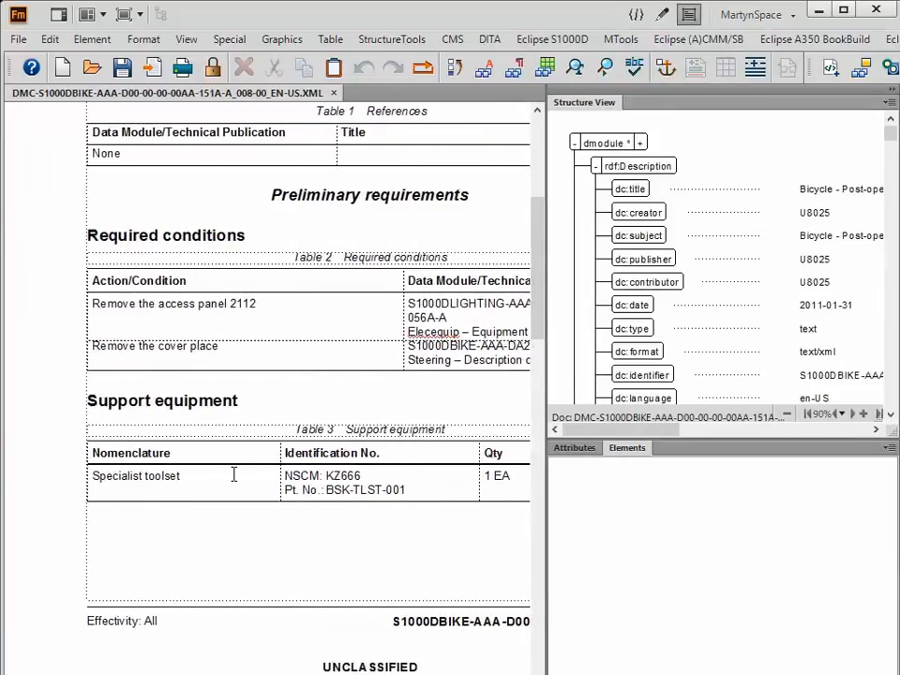